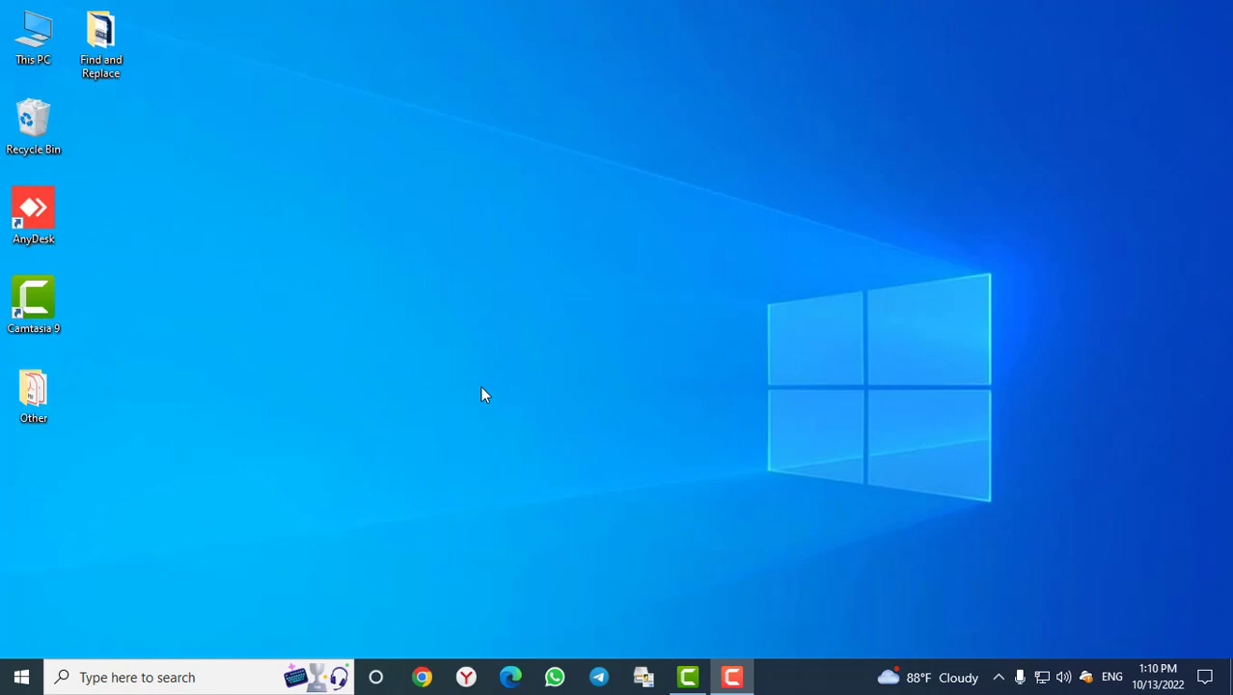
# - Open the Find and Replace folder on the desktop
pyautogui.doubleClick(101, 37)
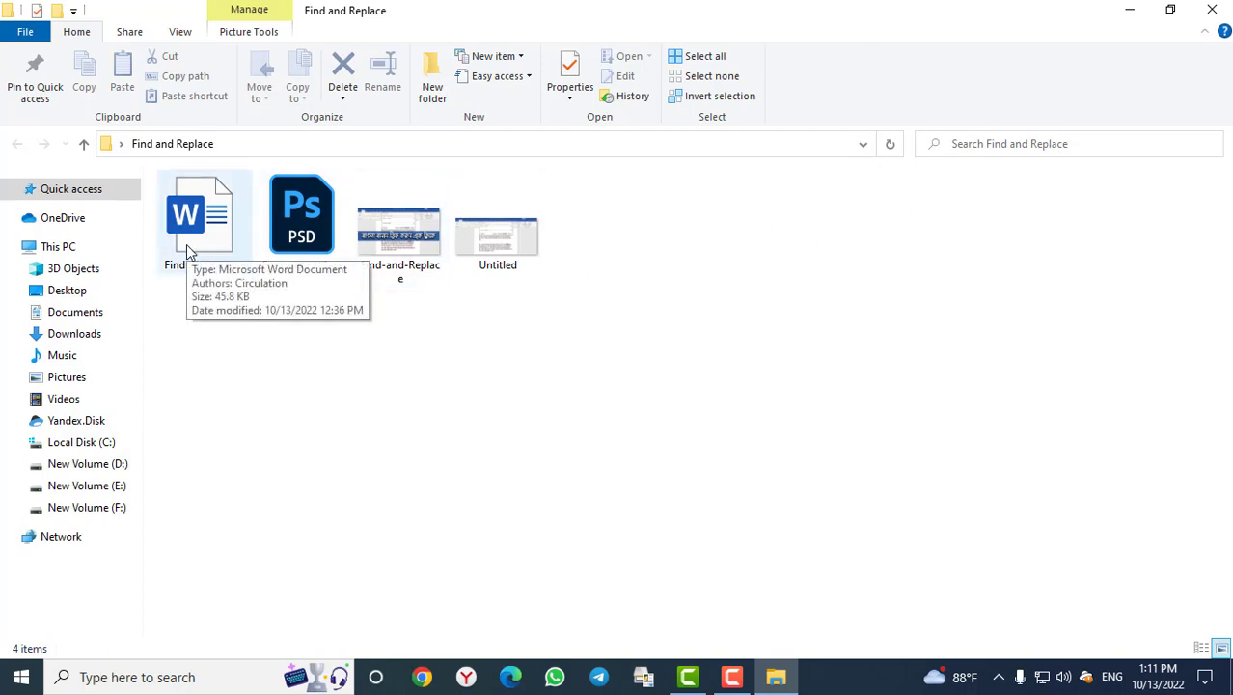
# - Open the Bengali Find and Replace Word document and look through its pages
pyautogui.doubleClick(189, 249)
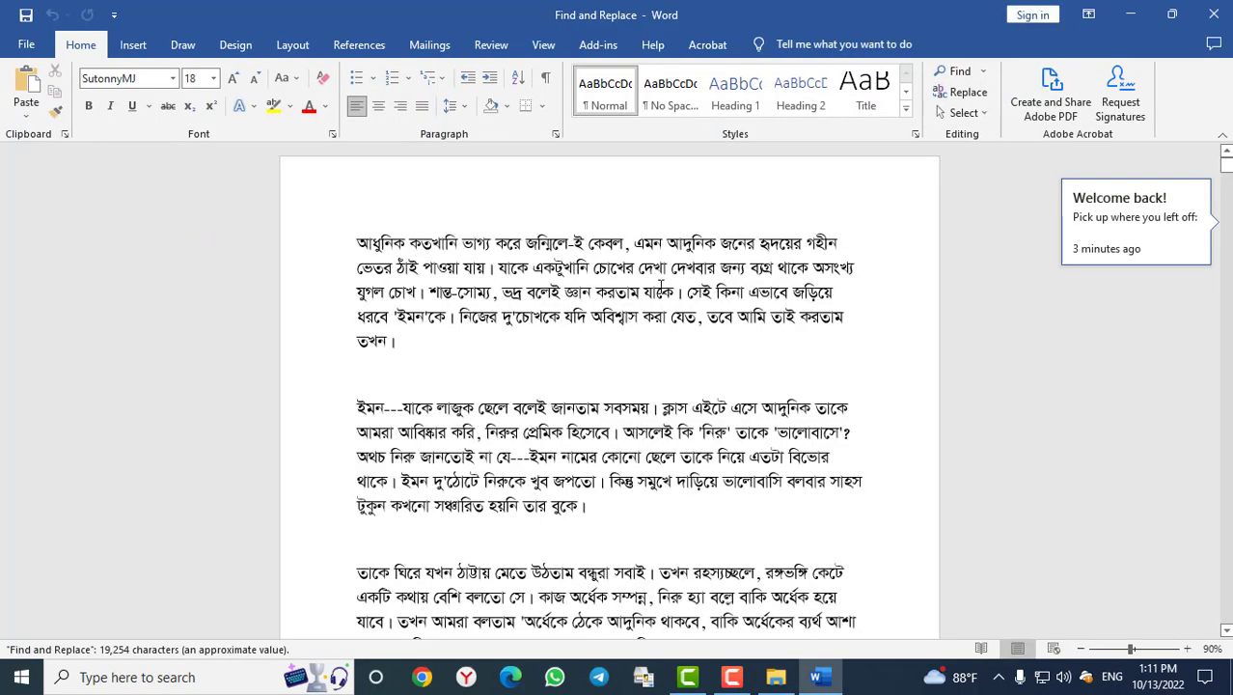
pyautogui.scroll(-5, 661, 290)
pyautogui.scroll(-5, 771, 335)
pyautogui.scroll(-5, 770, 335)
pyautogui.scroll(-5, 770, 335)
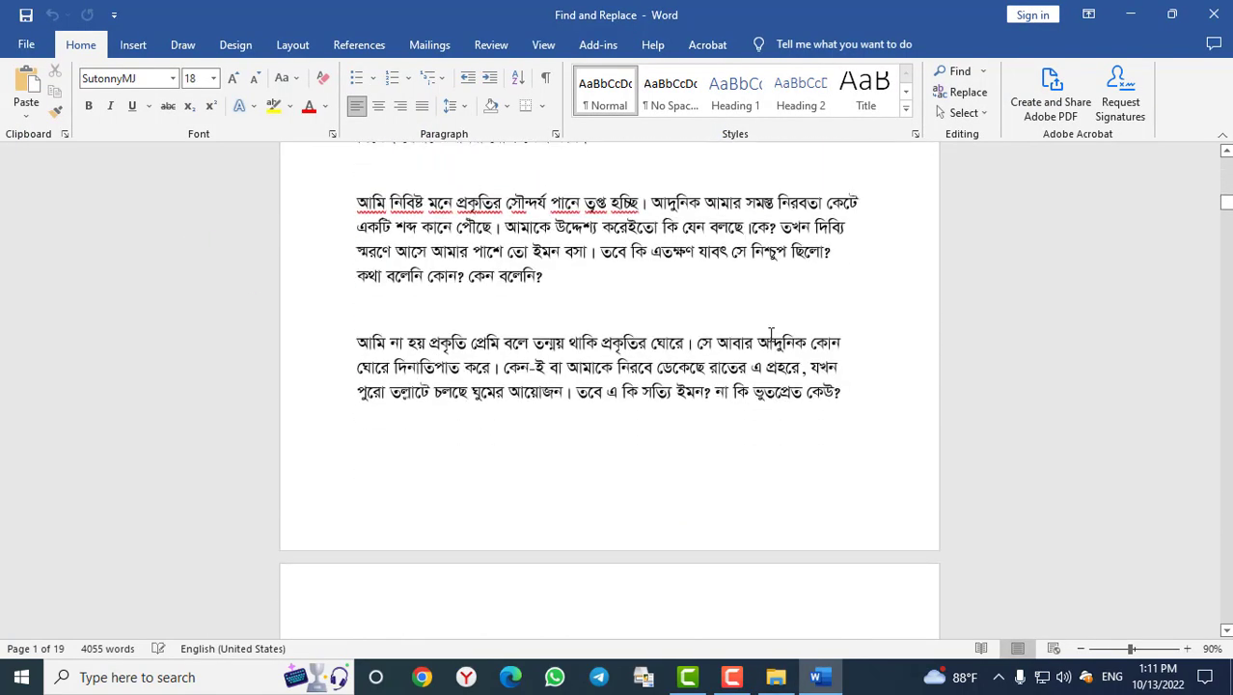
pyautogui.scroll(-5, 770, 335)
pyautogui.scroll(-5, 771, 334)
pyautogui.scroll(-5, 771, 335)
pyautogui.scroll(-5, 771, 335)
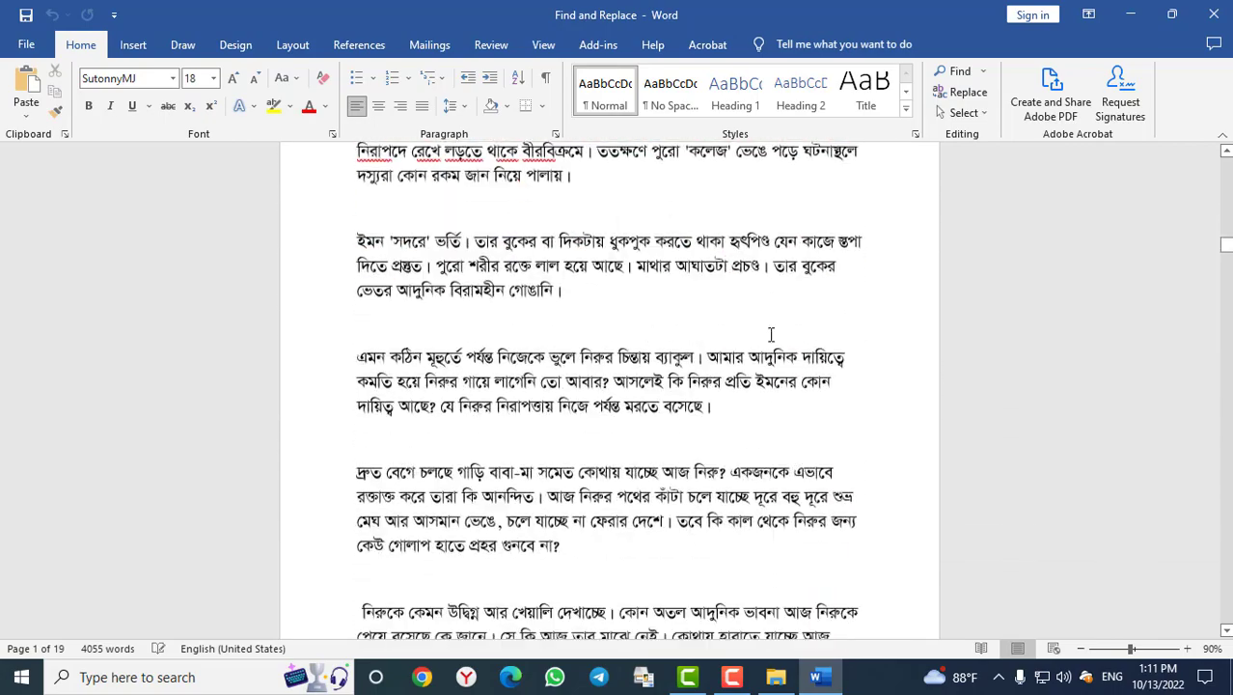
pyautogui.scroll(-5, 770, 334)
pyautogui.scroll(2, 770, 335)
pyautogui.scroll(5, 771, 332)
pyautogui.scroll(5, 771, 329)
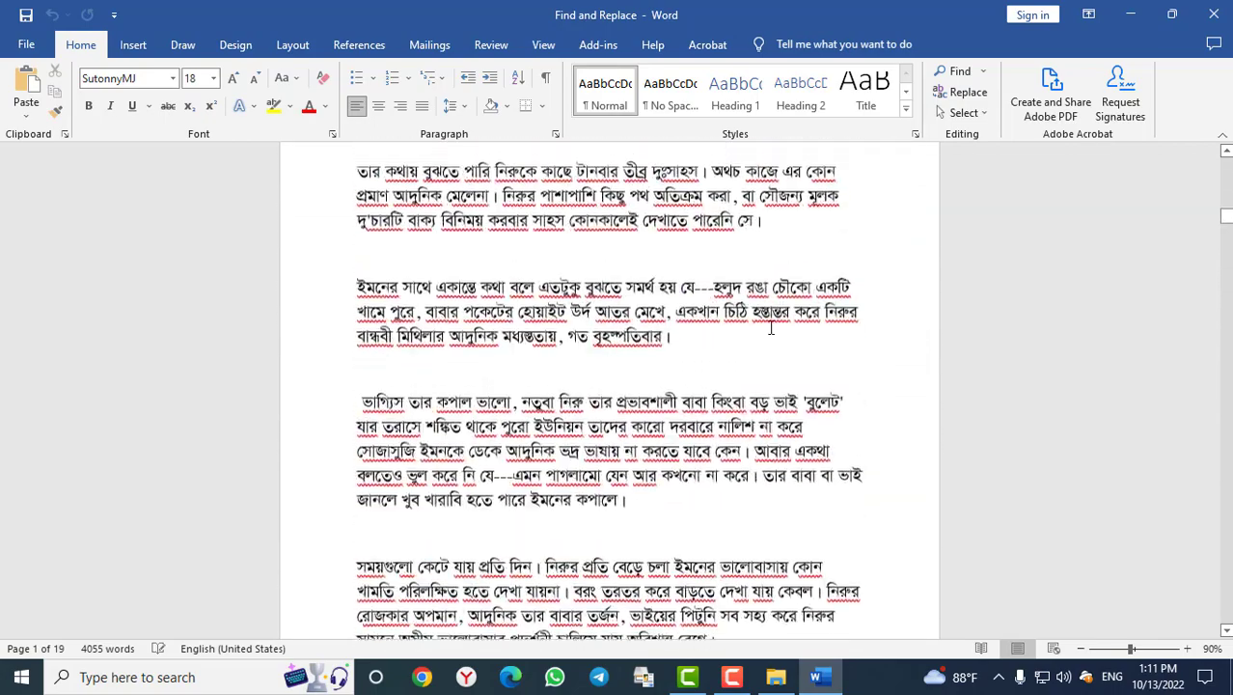
pyautogui.scroll(5, 771, 329)
pyautogui.scroll(5, 770, 329)
pyautogui.scroll(5, 771, 328)
pyautogui.scroll(5, 771, 328)
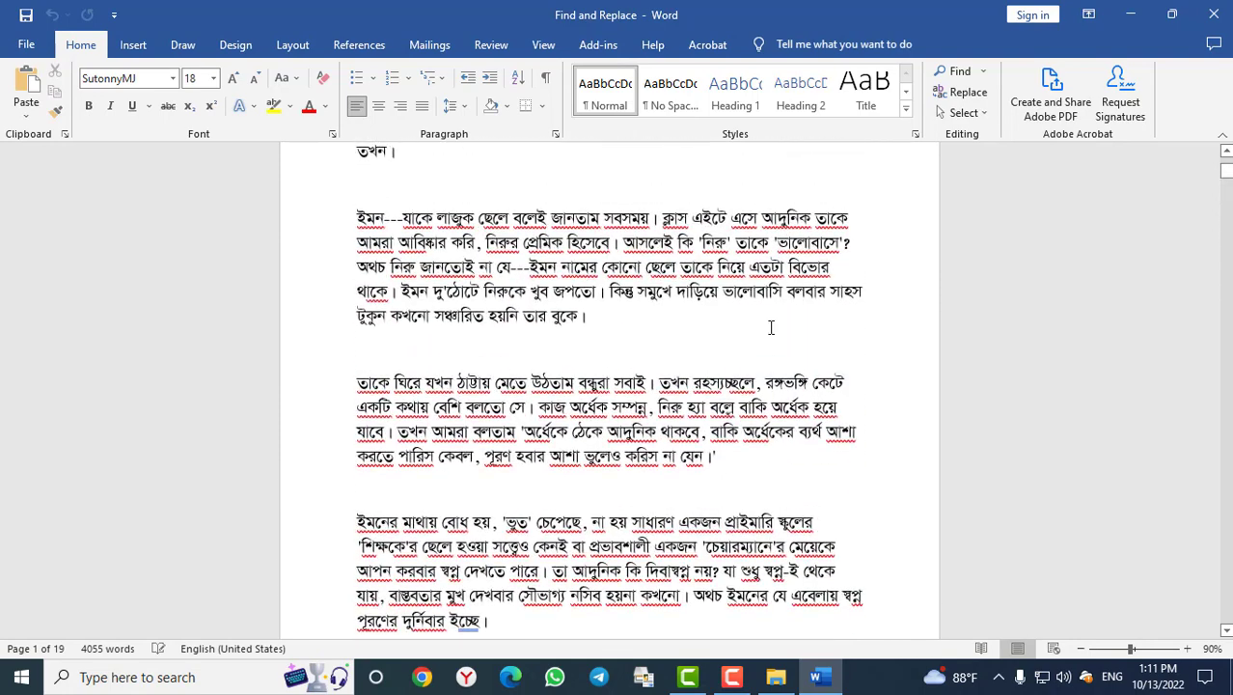
pyautogui.scroll(3, 770, 327)
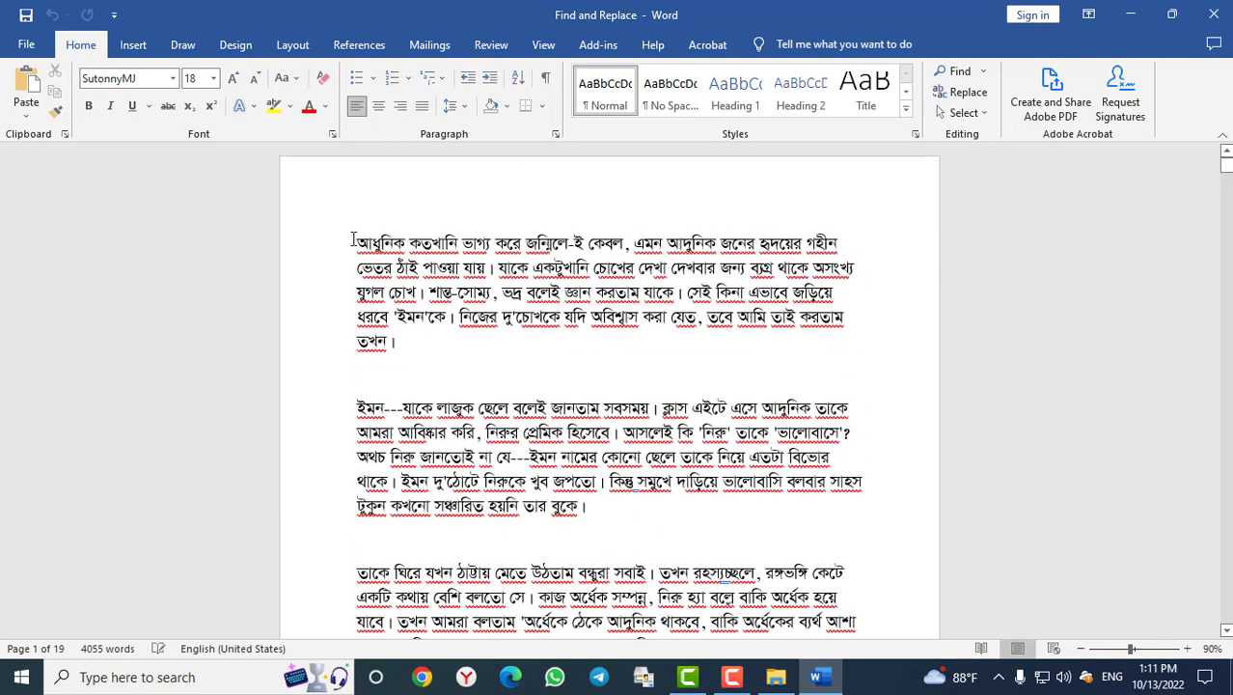
# - Select the word আধুনিক in the first line as the word to change
pyautogui.moveTo(355, 241); pyautogui.dragTo(392, 243)
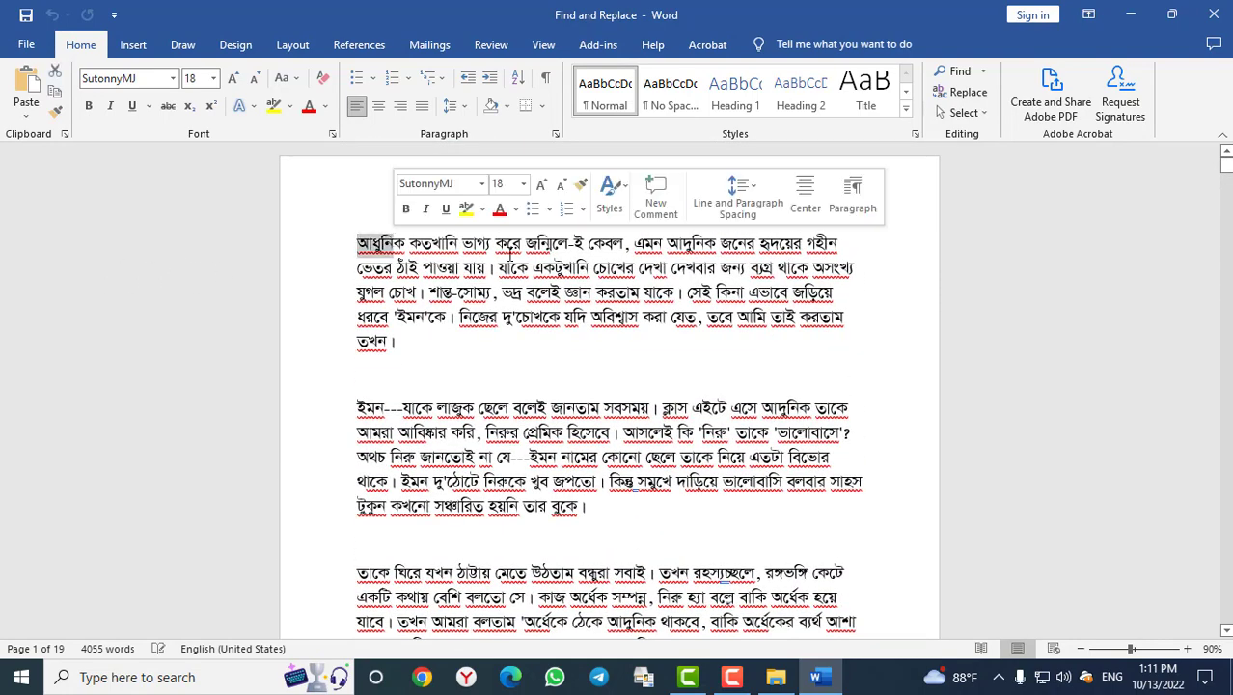
pyautogui.moveTo(667, 241); pyautogui.dragTo(720, 241)
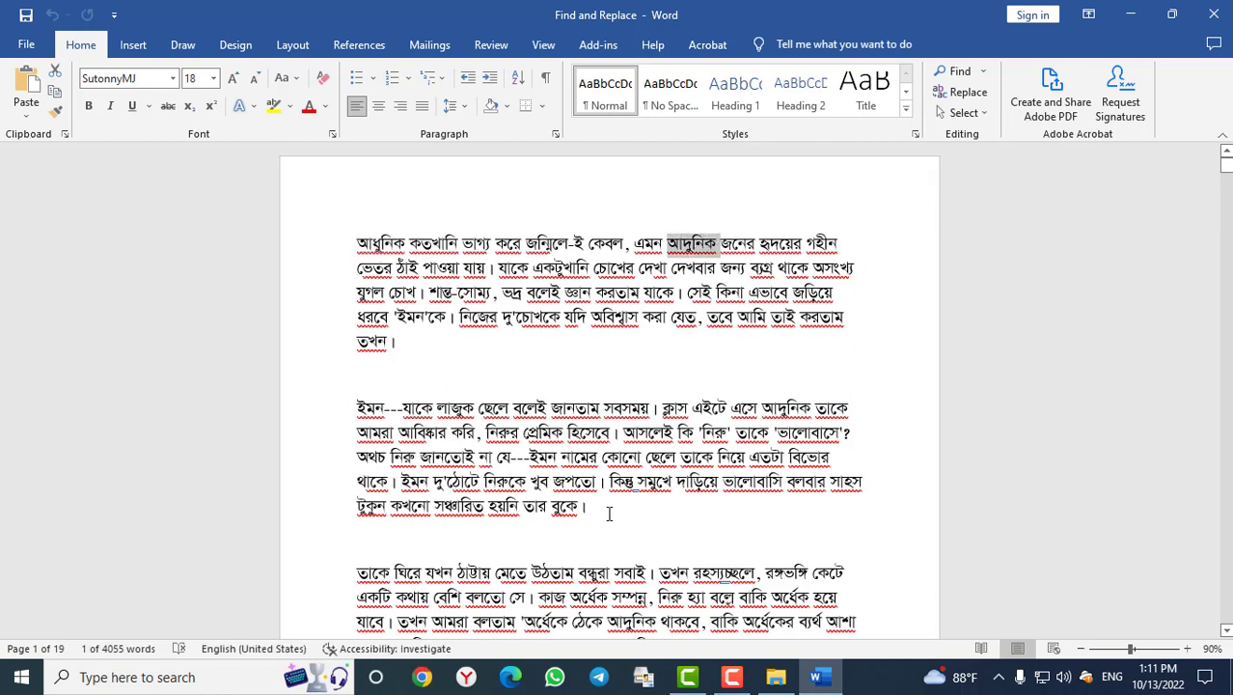
pyautogui.scroll(-4, 608, 513)
pyautogui.scroll(-2, 608, 513)
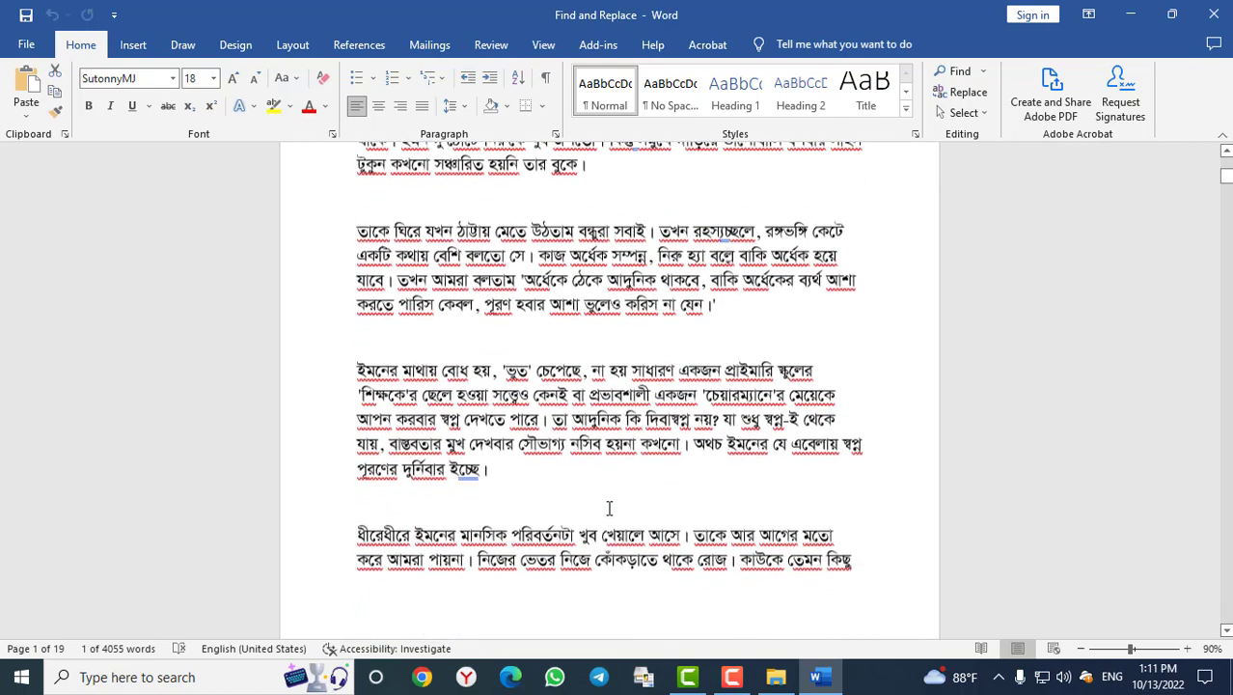
pyautogui.scroll(-6, 609, 513)
pyautogui.scroll(-4, 608, 513)
pyautogui.scroll(-5, 609, 514)
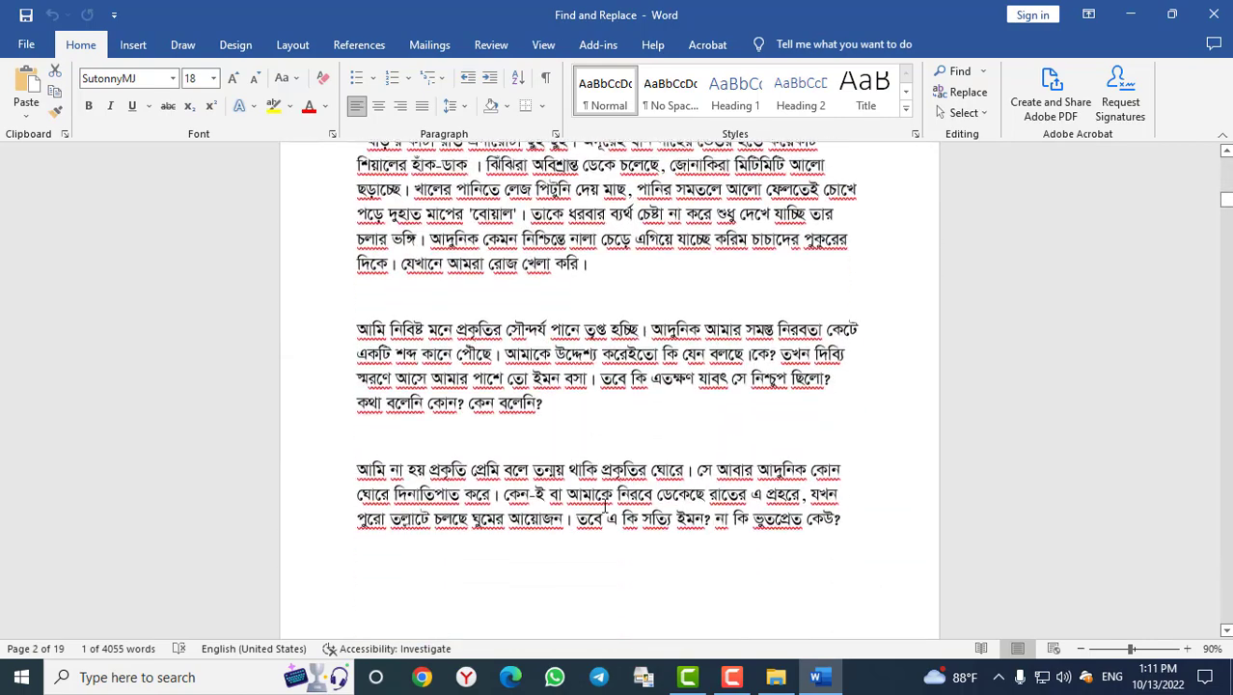
pyautogui.scroll(1, 604, 506)
pyautogui.scroll(4, 605, 505)
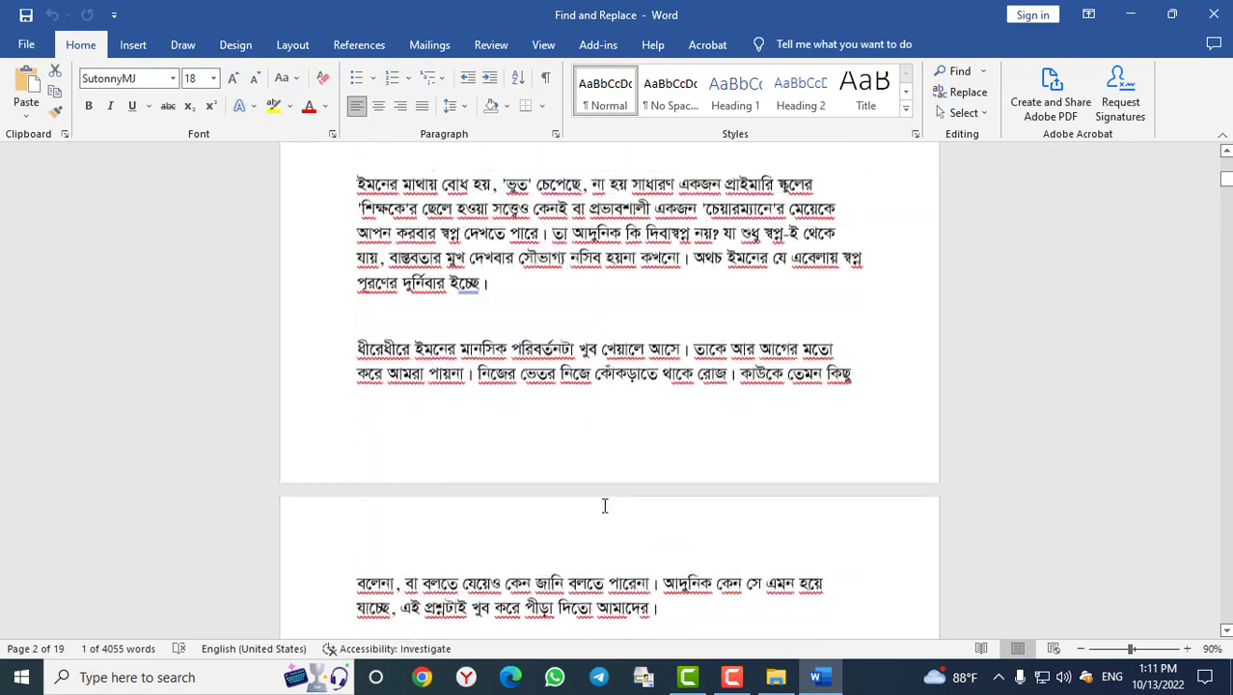
pyautogui.scroll(4, 605, 505)
pyautogui.scroll(4, 605, 505)
pyautogui.scroll(1, 605, 506)
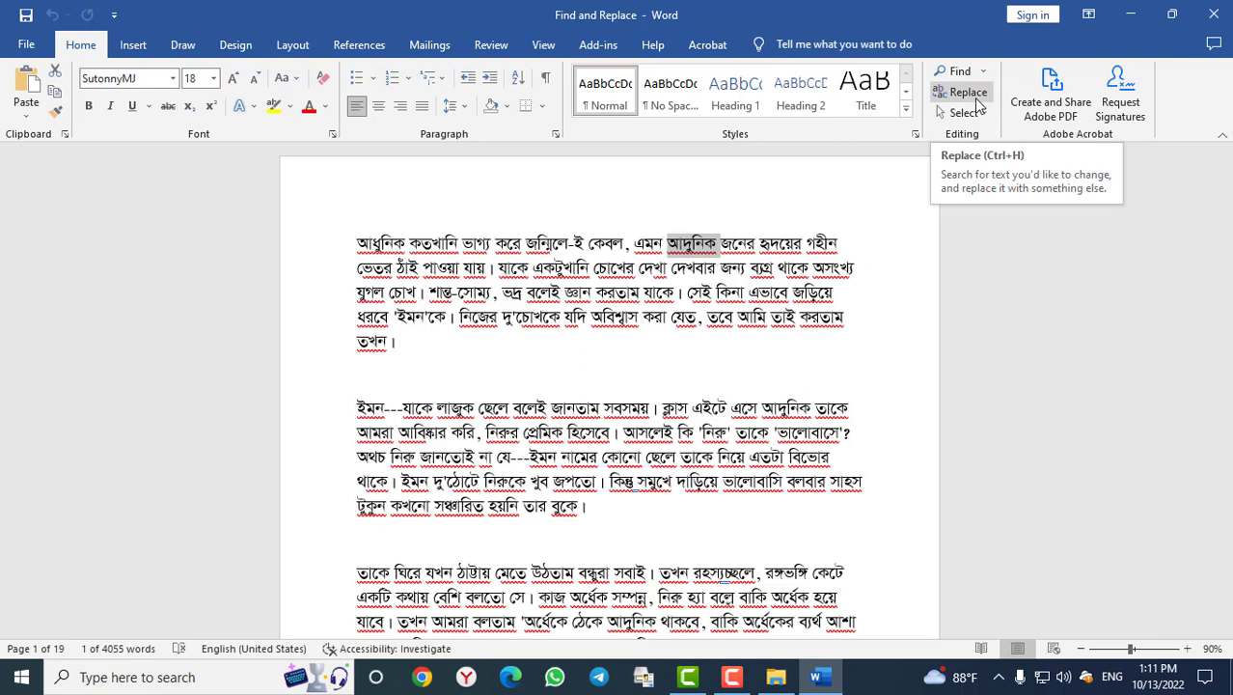
# - Bring up Word's Find and Replace dialog on its Replace tab, both fields empty
pyautogui.click(976, 100)
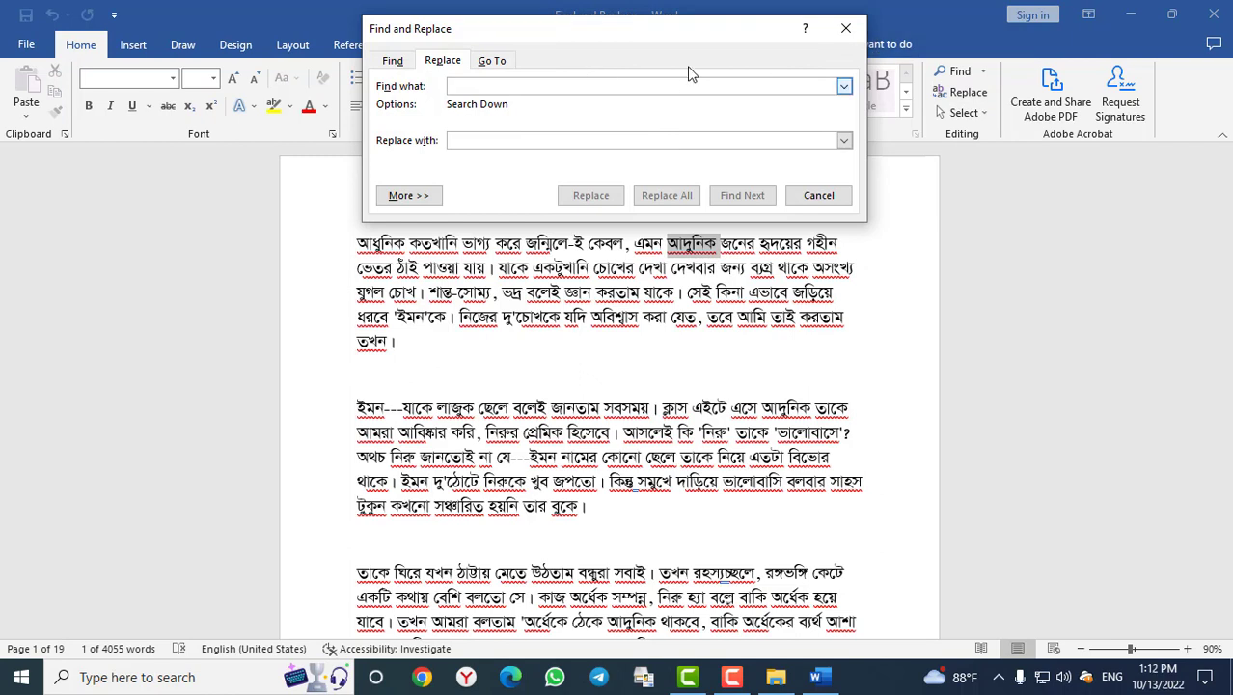
pyautogui.click(846, 30)
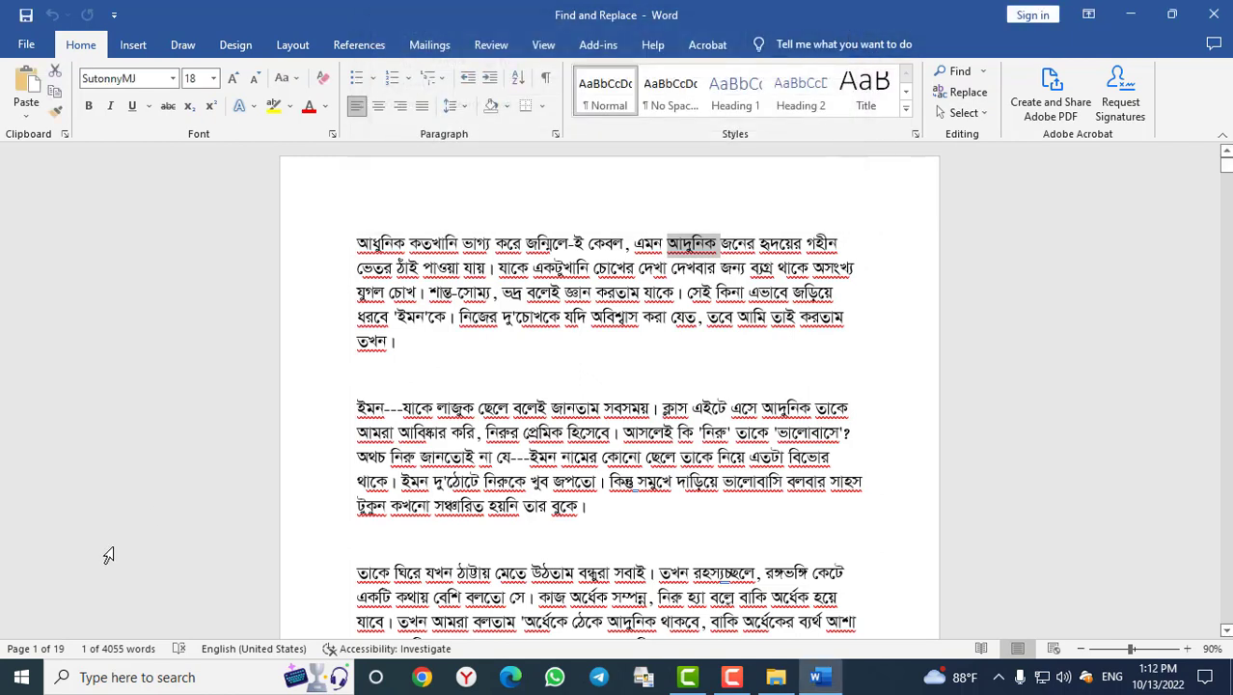
pyautogui.hotkey('ctrl', 'h')
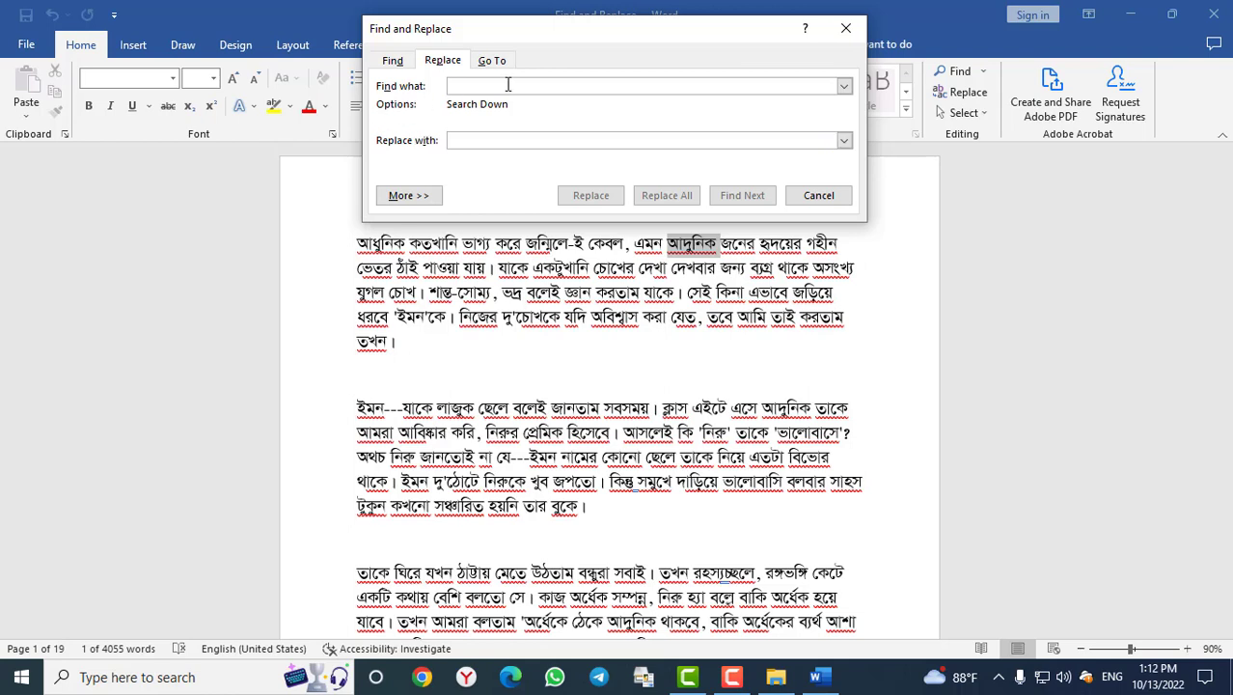
# - Reselect আধুনিক in the text and paste it into the Find what field
pyautogui.click(717, 248)
pyautogui.click(719, 248)
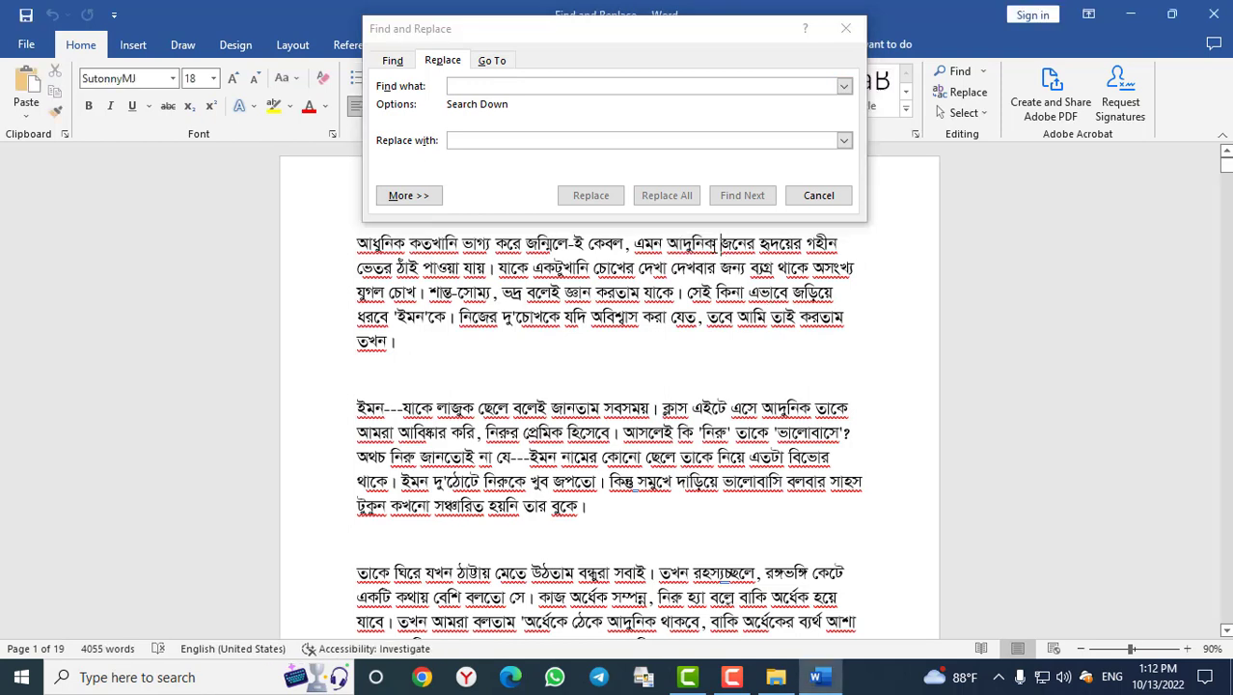
pyautogui.moveTo(719, 248); pyautogui.dragTo(667, 247)
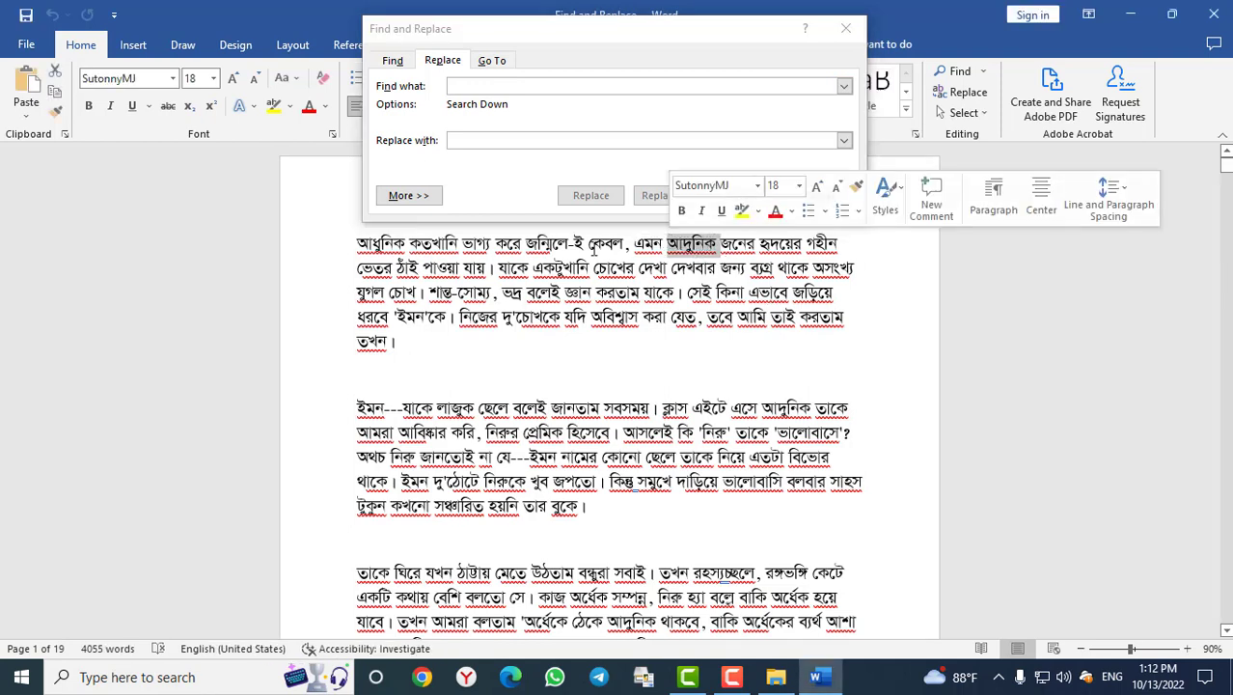
pyautogui.click(500, 85)
pyautogui.write('Av`ywbK')
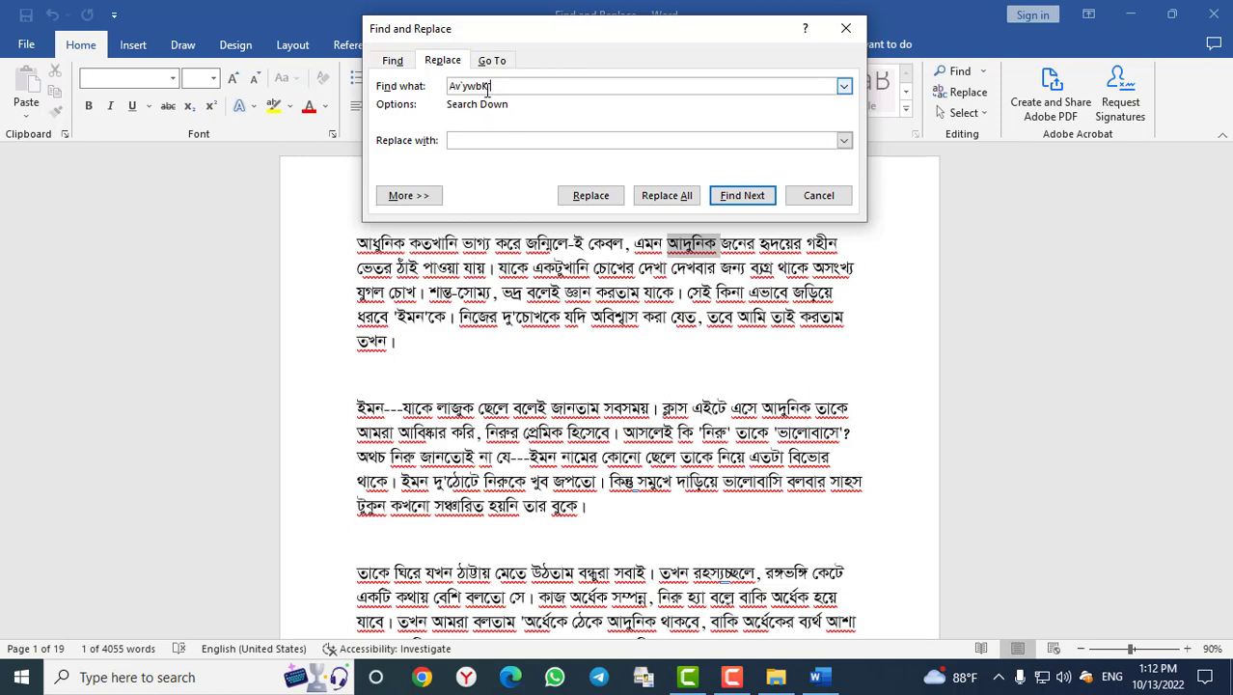
pyautogui.moveTo(489, 86); pyautogui.dragTo(444, 87)
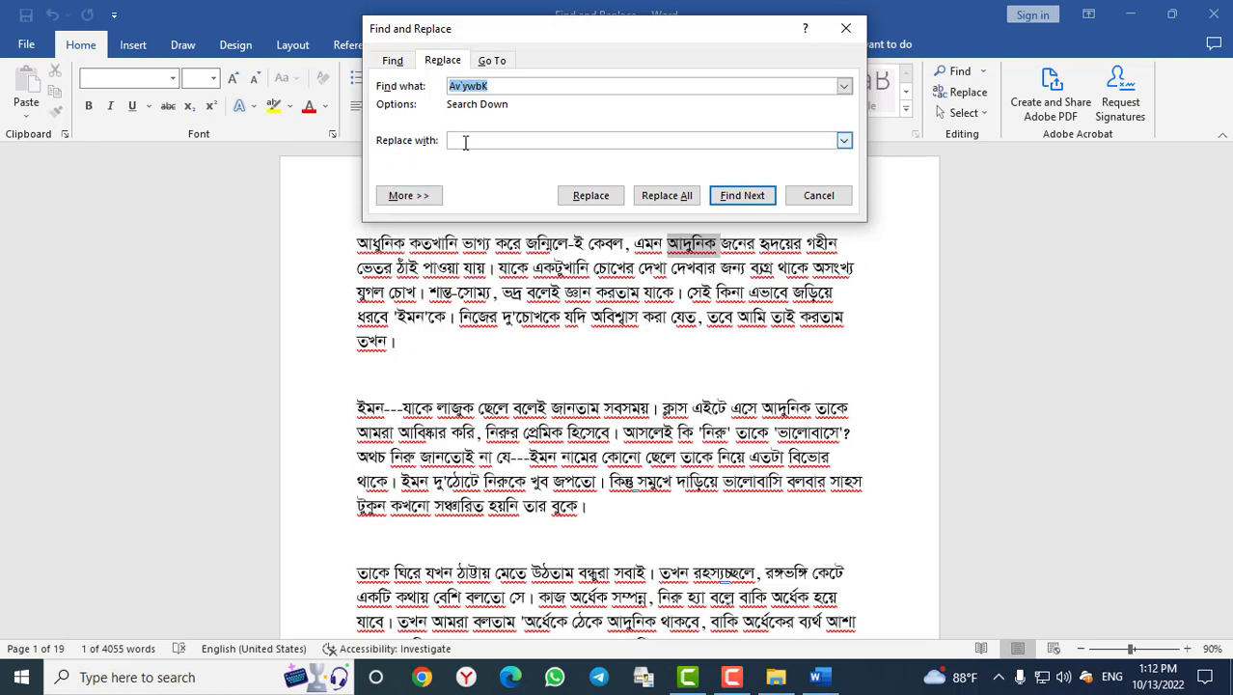
# - Paste the copied word into Replace with, giving AvaywbK as the replacement
pyautogui.click(387, 249)
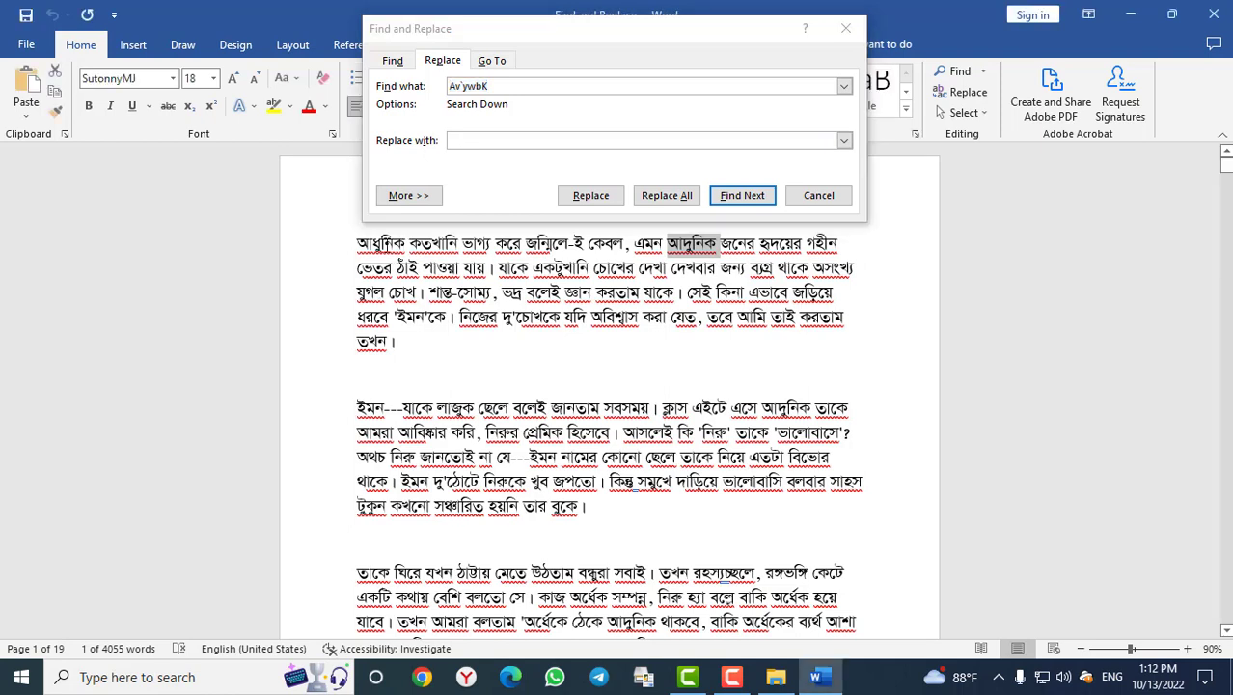
pyautogui.moveTo(403, 246); pyautogui.dragTo(358, 246)
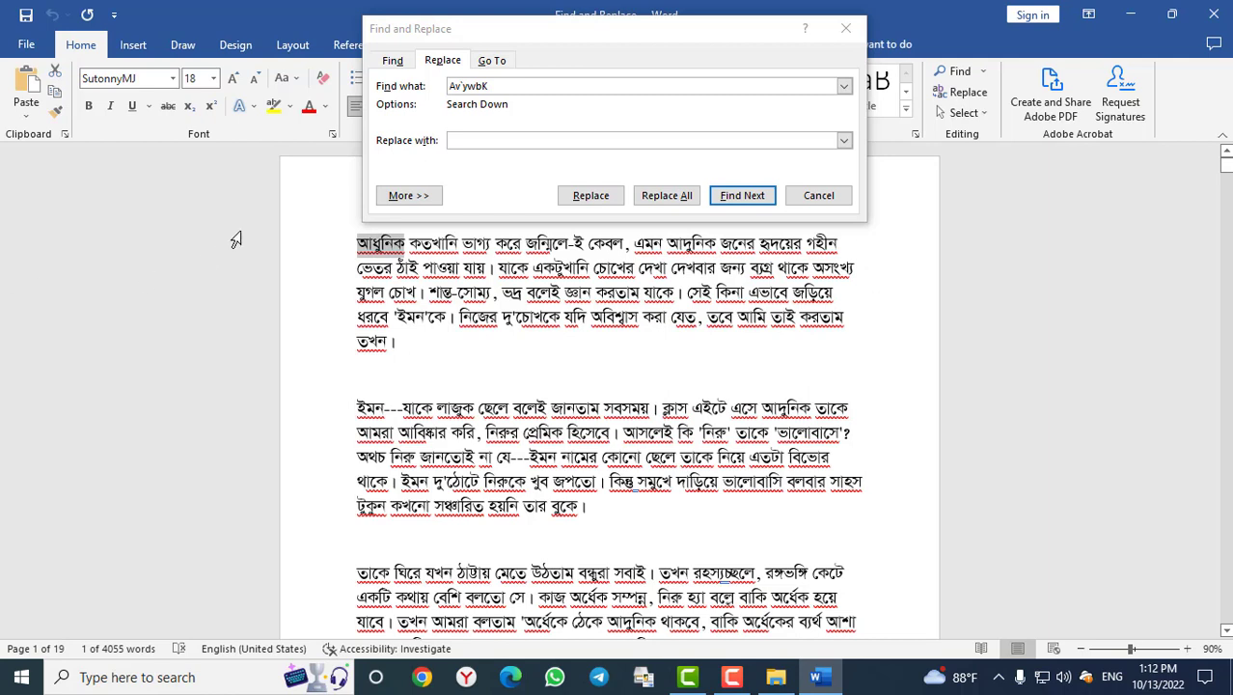
pyautogui.click(470, 141)
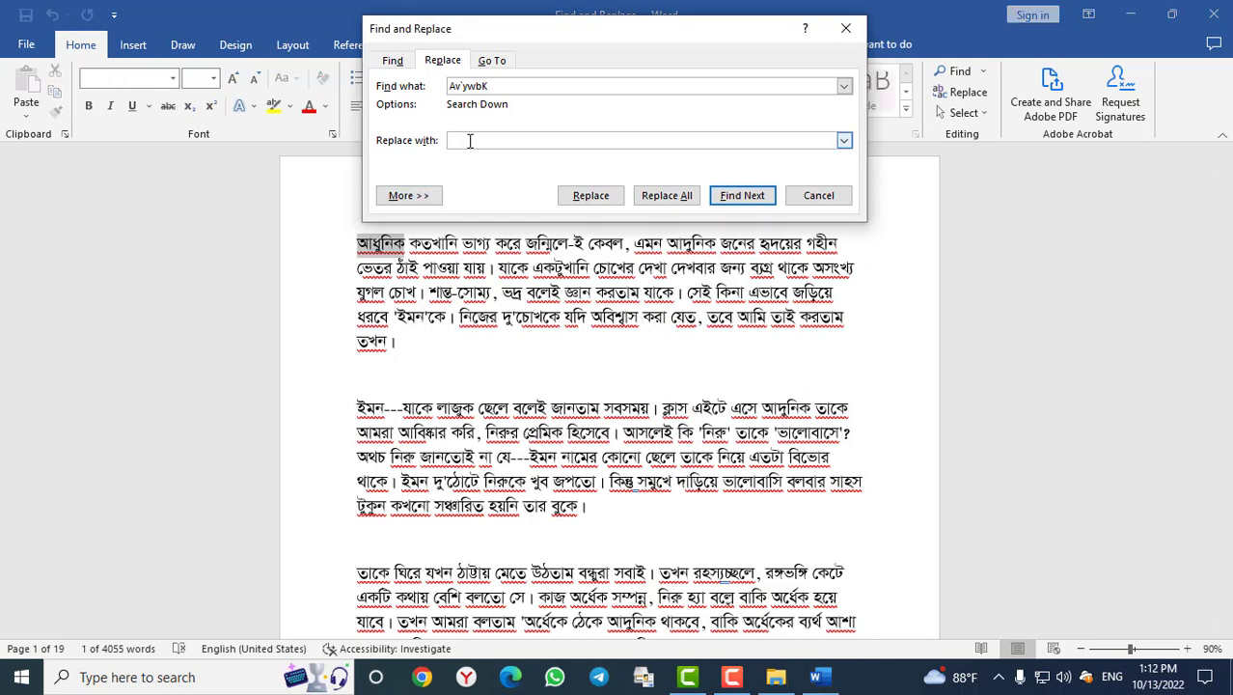
pyautogui.write('AvaywbK')
# - Step through successive matches of আধুনিক with Find Next until reaching one on page 3
pyautogui.click(730, 198)
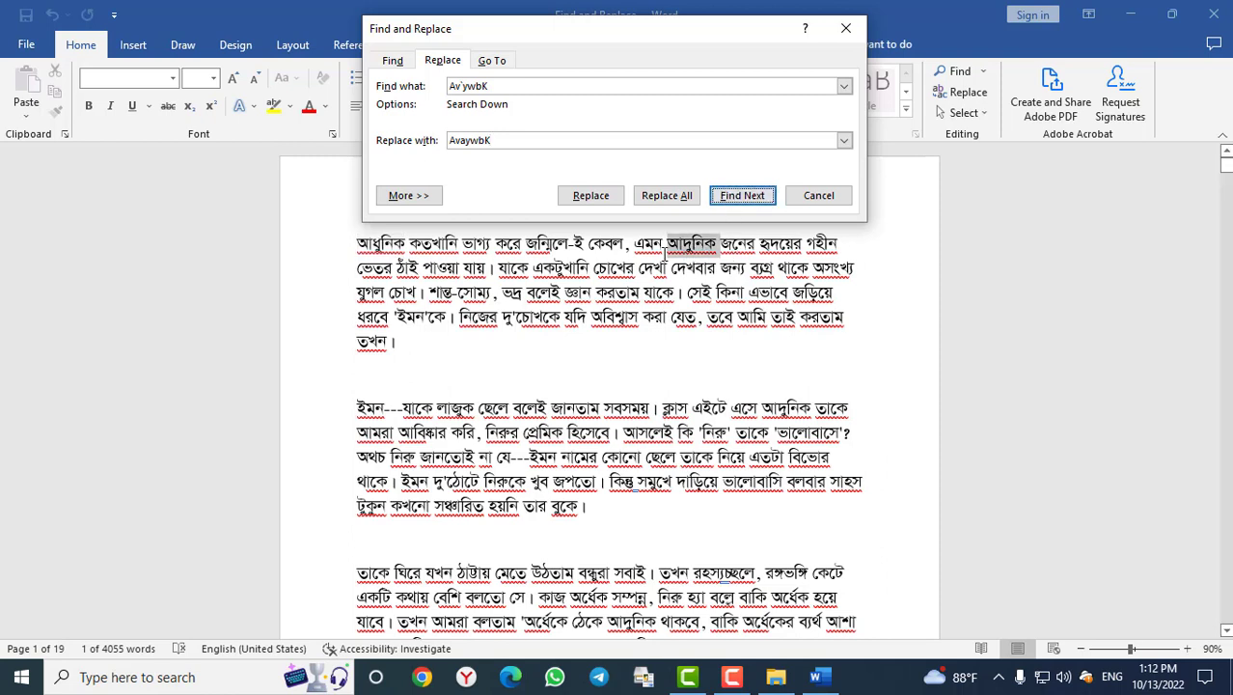
pyautogui.click(751, 198)
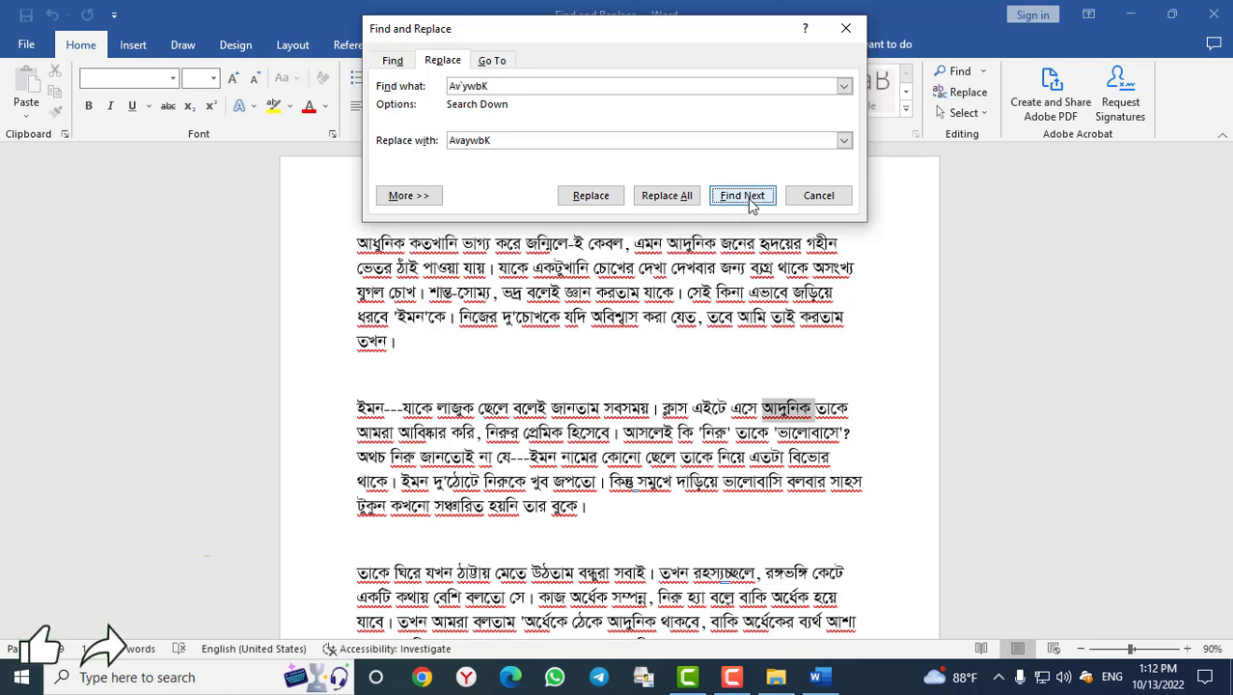
pyautogui.click(751, 198)
pyautogui.click(749, 198)
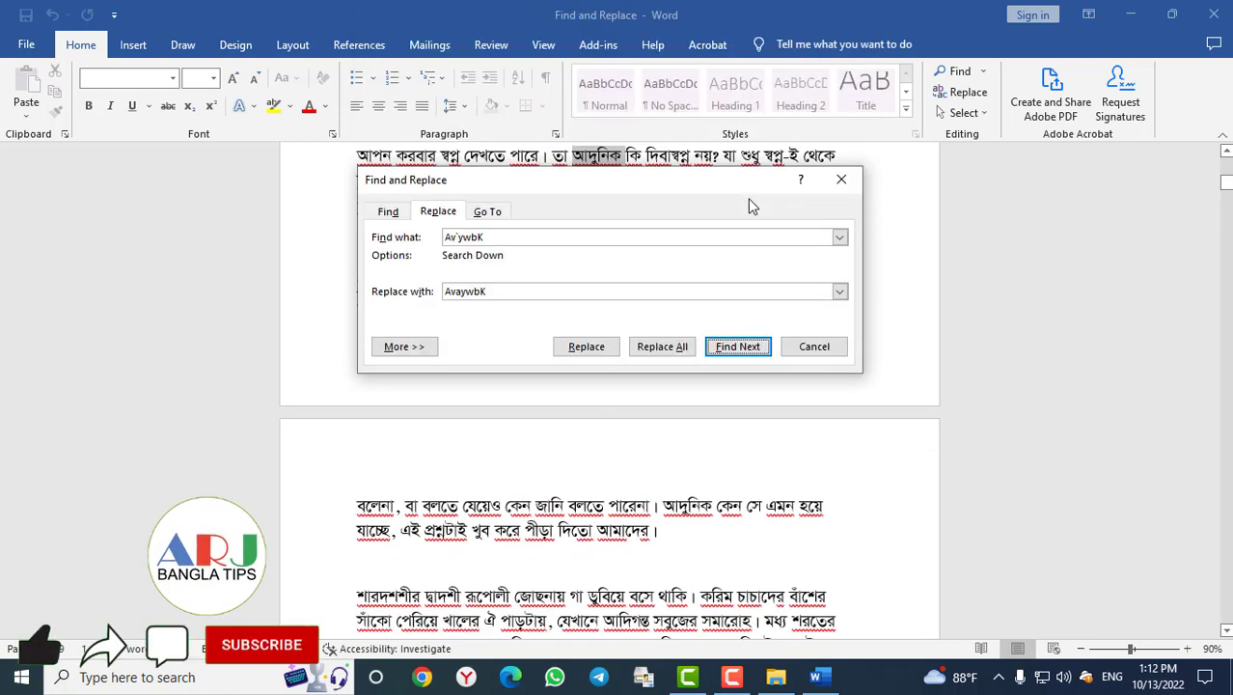
pyautogui.click(738, 348)
pyautogui.click(741, 349)
pyautogui.click(741, 349)
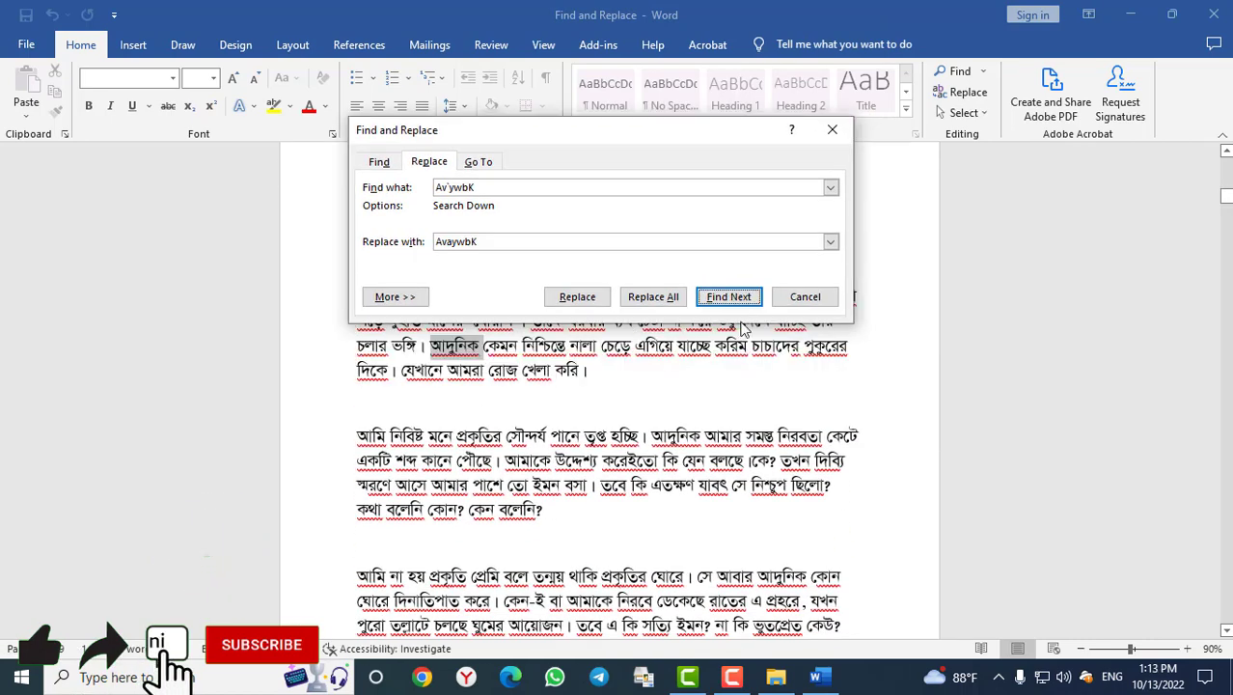
pyautogui.click(730, 298)
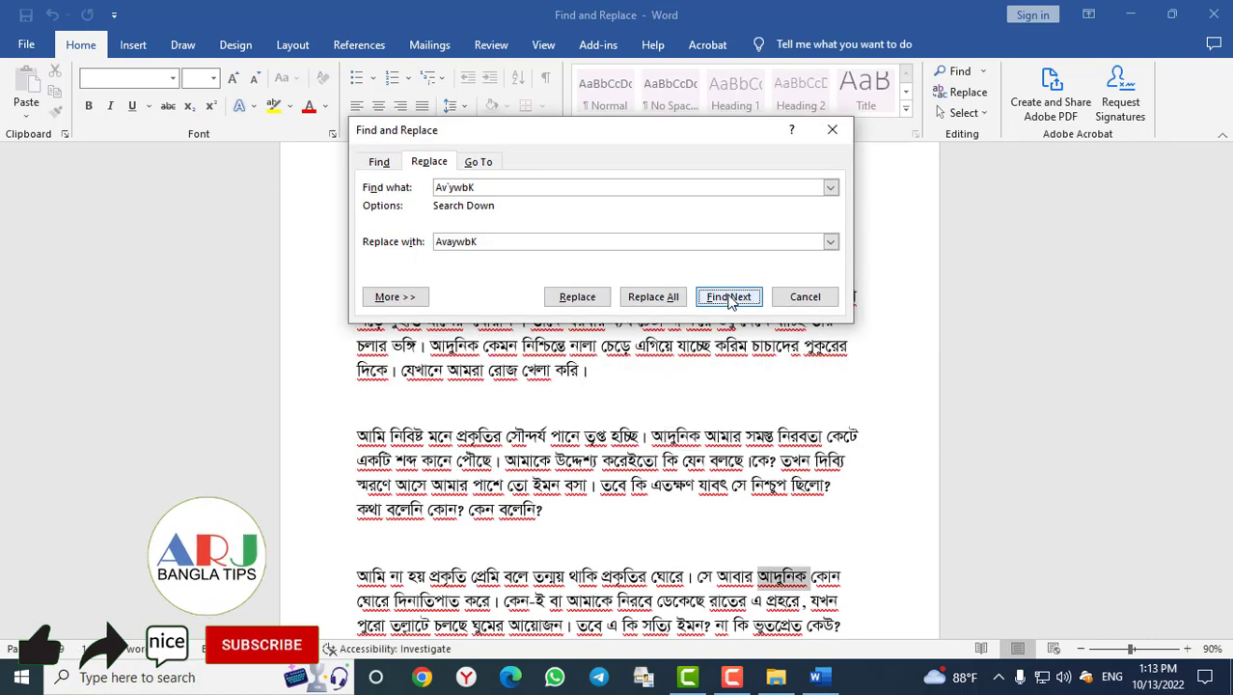
pyautogui.click(730, 299)
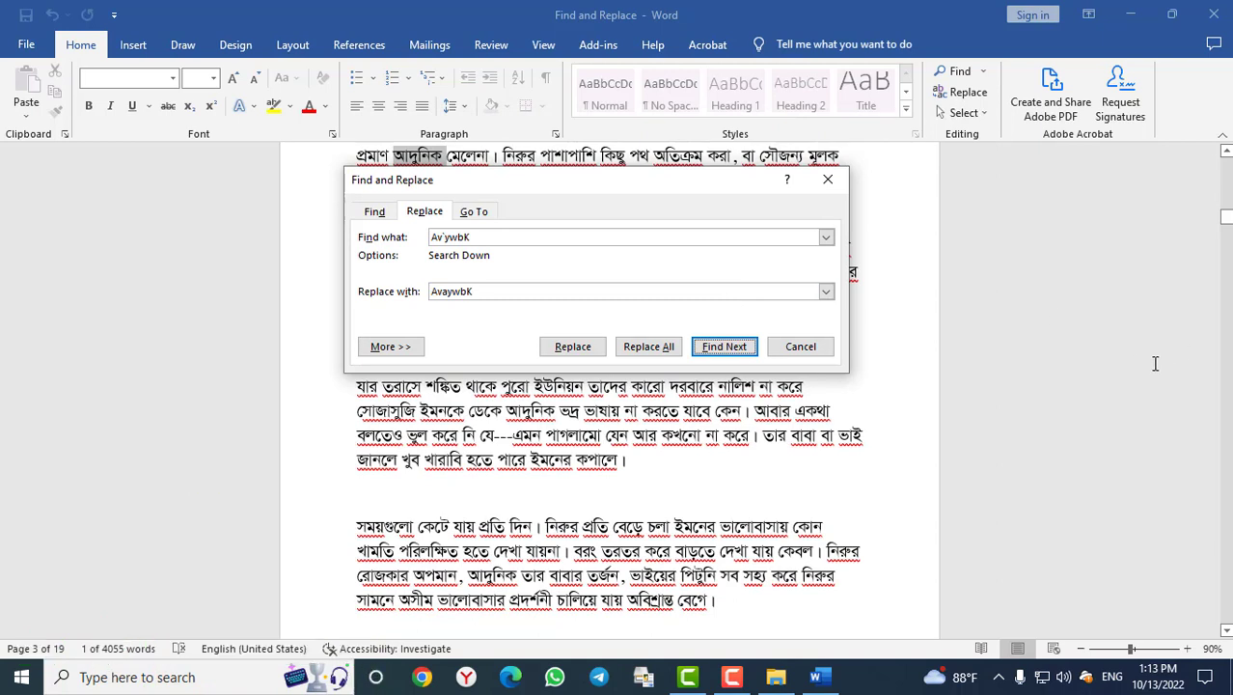
# - Replace all occurrences from the document's beginning and confirm the 85 replacements
pyautogui.click(648, 346)
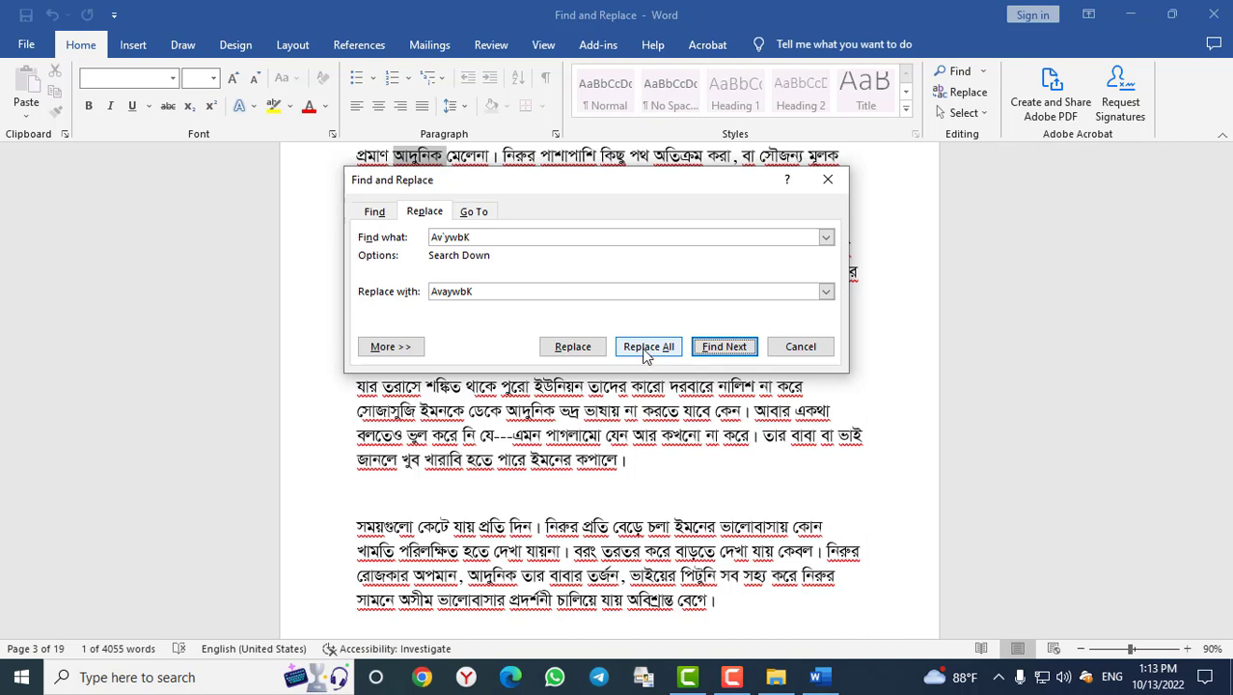
pyautogui.click(649, 348)
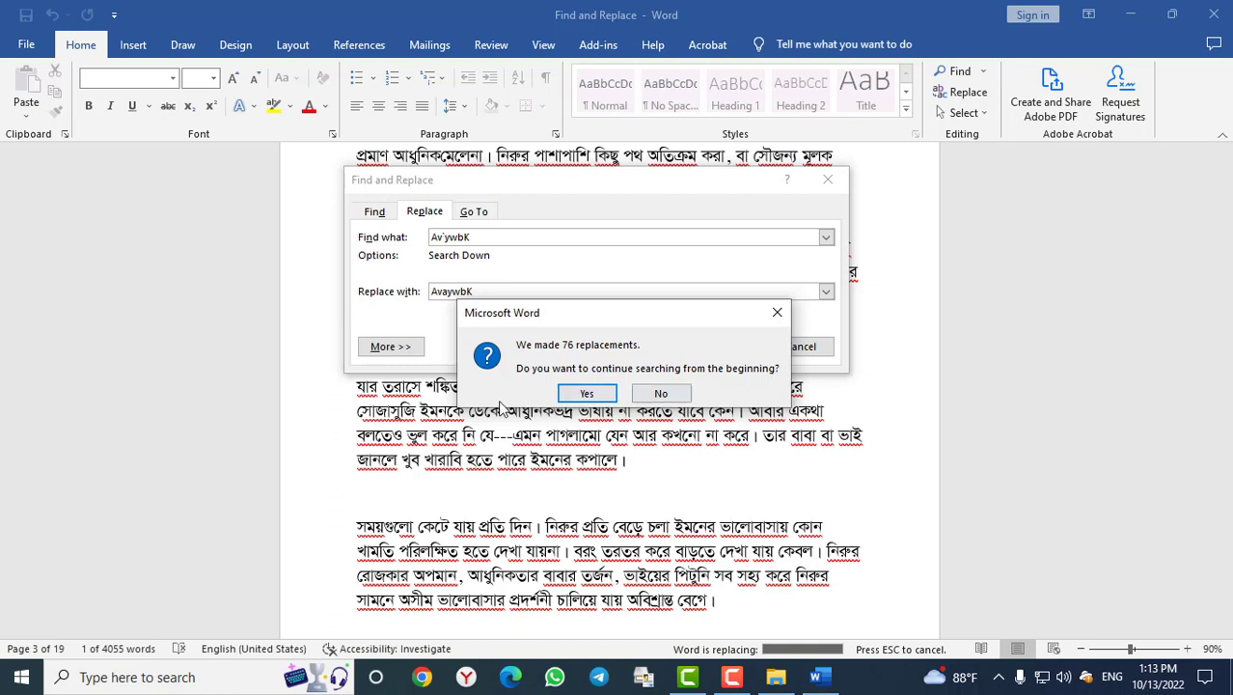
pyautogui.click(589, 394)
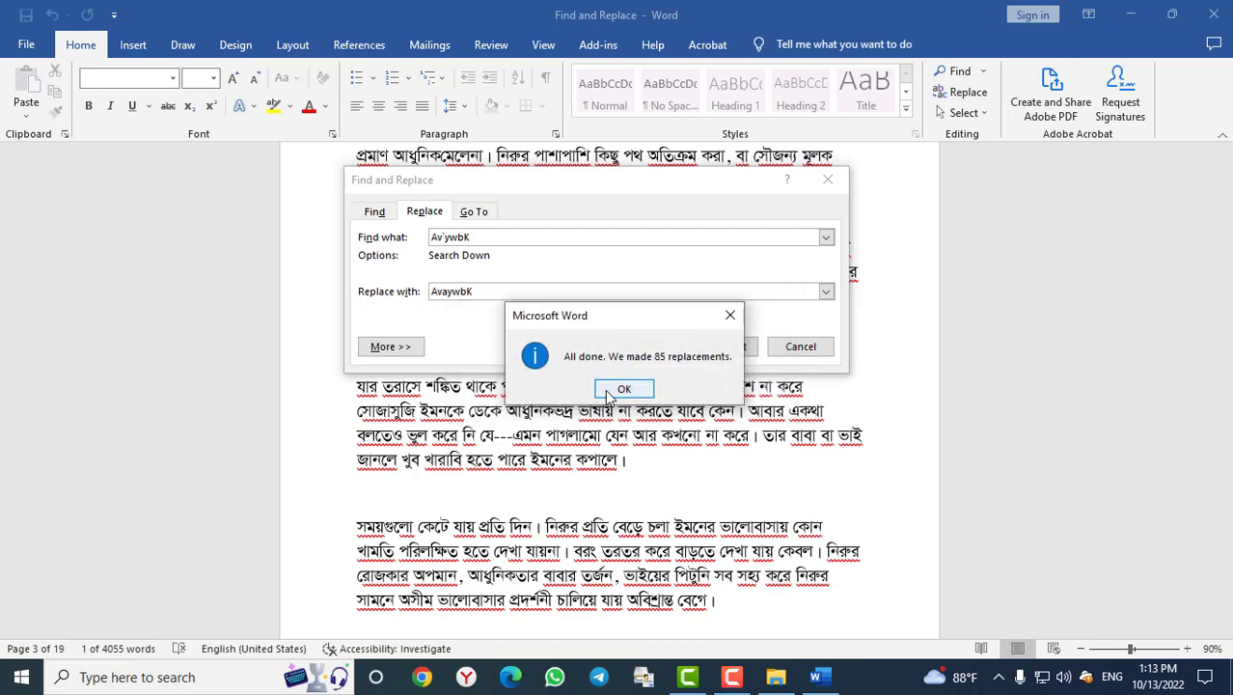
pyautogui.click(608, 391)
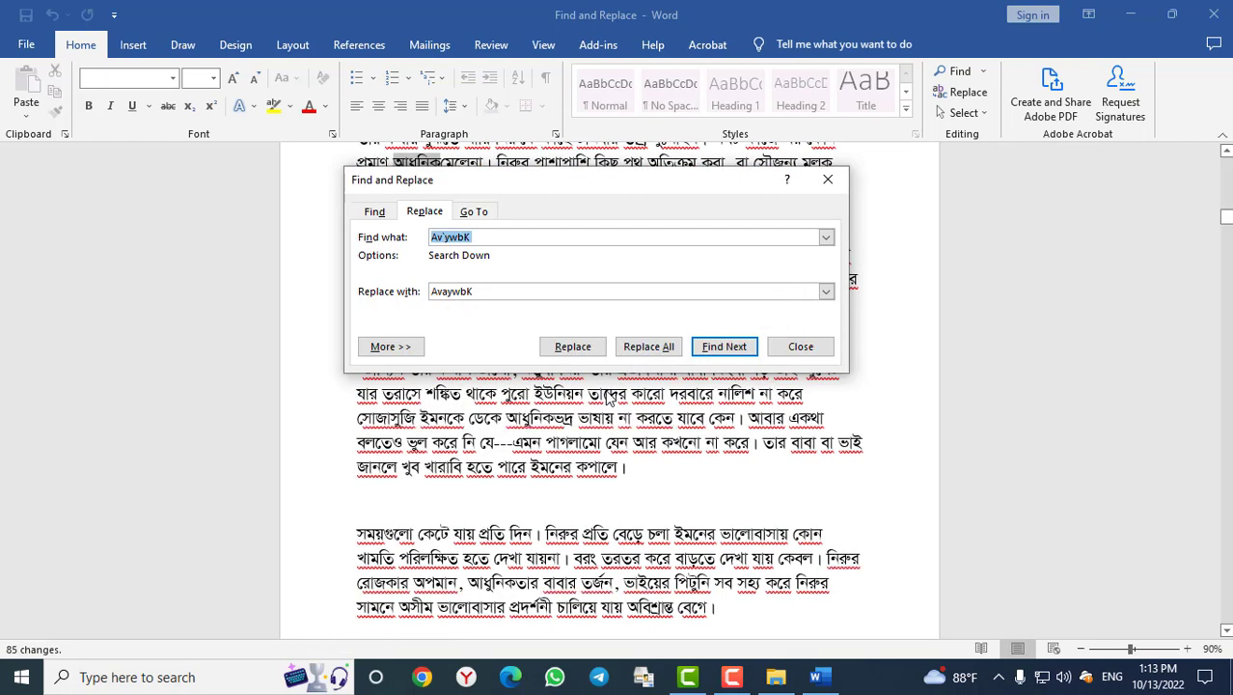
# - Close the replace dialog and check the replaced Bengali text on the following pages
pyautogui.click(801, 346)
pyautogui.scroll(2, 641, 350)
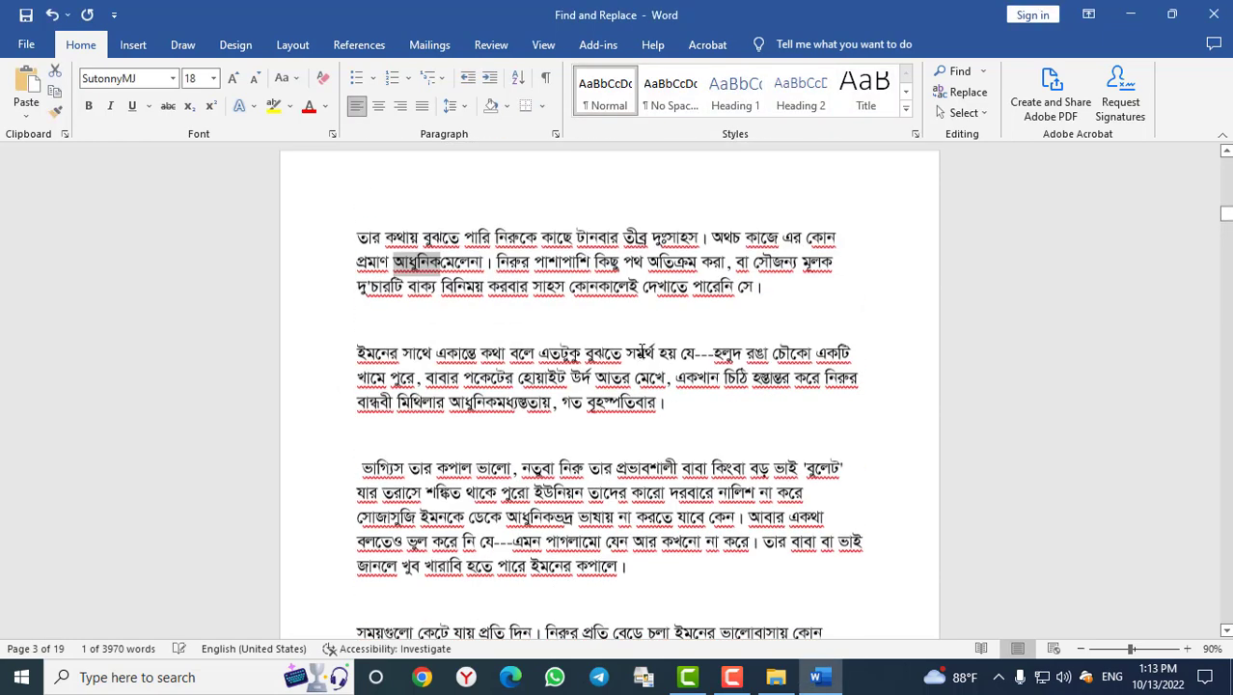
pyautogui.scroll(2, 641, 350)
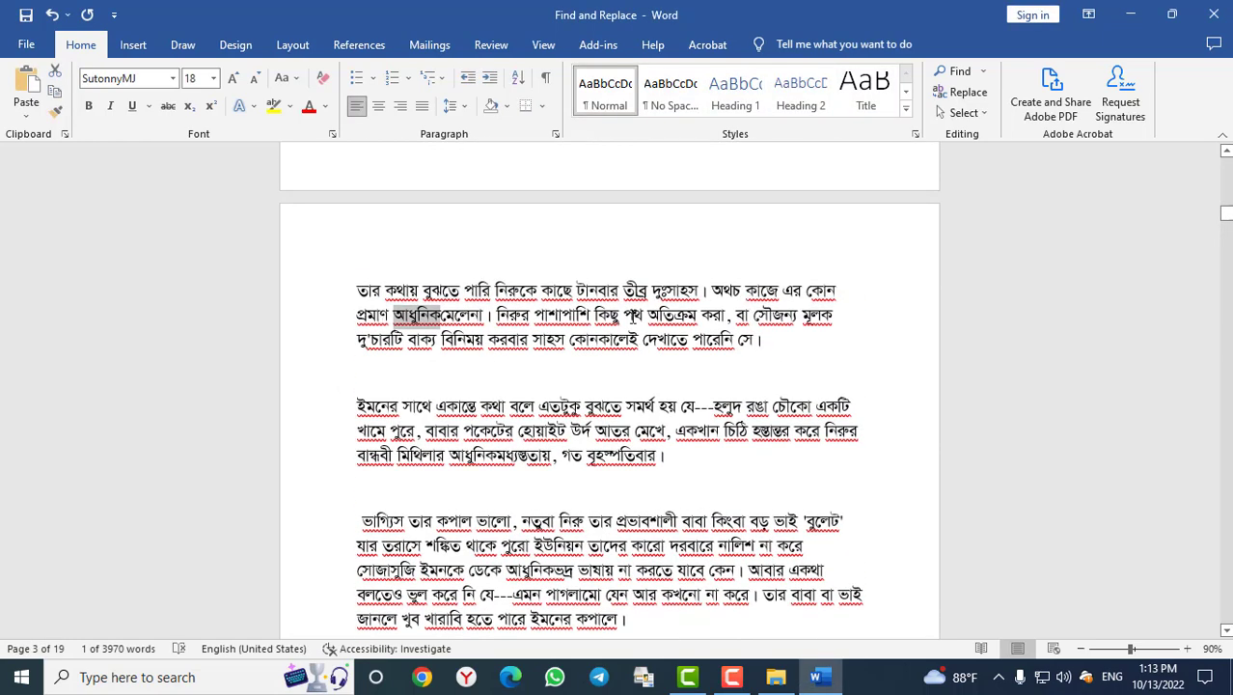
pyautogui.scroll(-3, 654, 316)
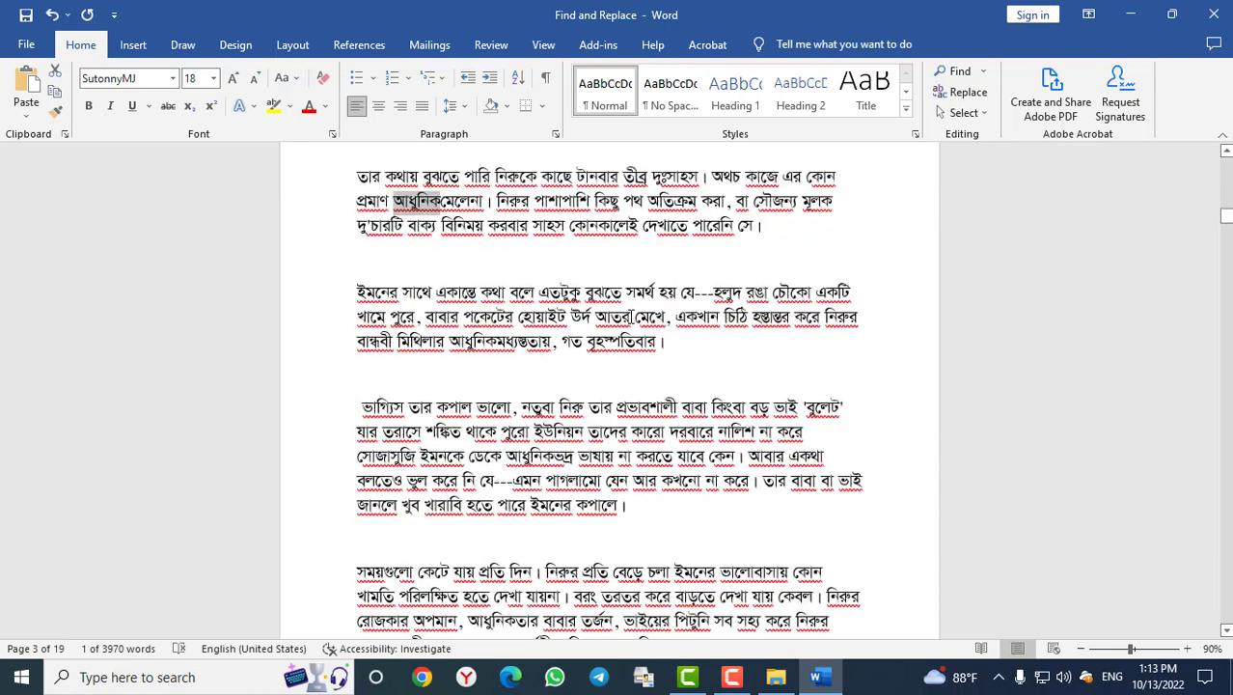
pyautogui.scroll(-3, 702, 372)
pyautogui.scroll(-1, 701, 371)
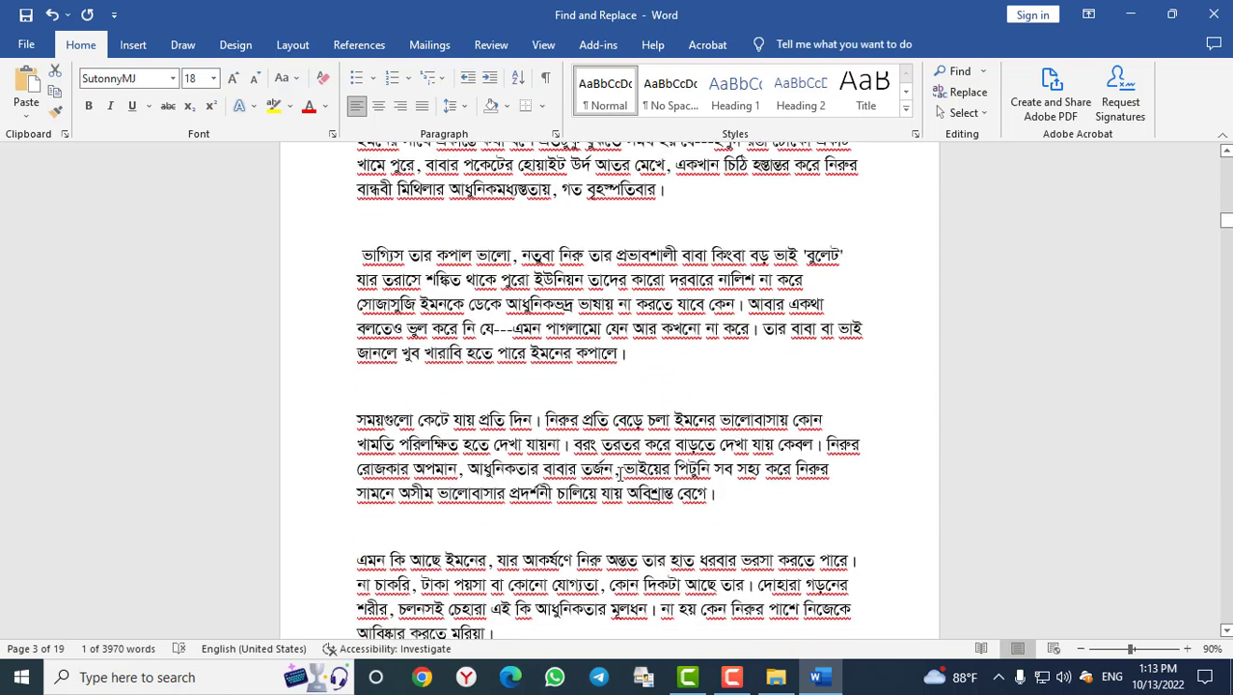
pyautogui.scroll(-1, 665, 482)
pyautogui.scroll(-5, 695, 492)
pyautogui.scroll(-2, 717, 499)
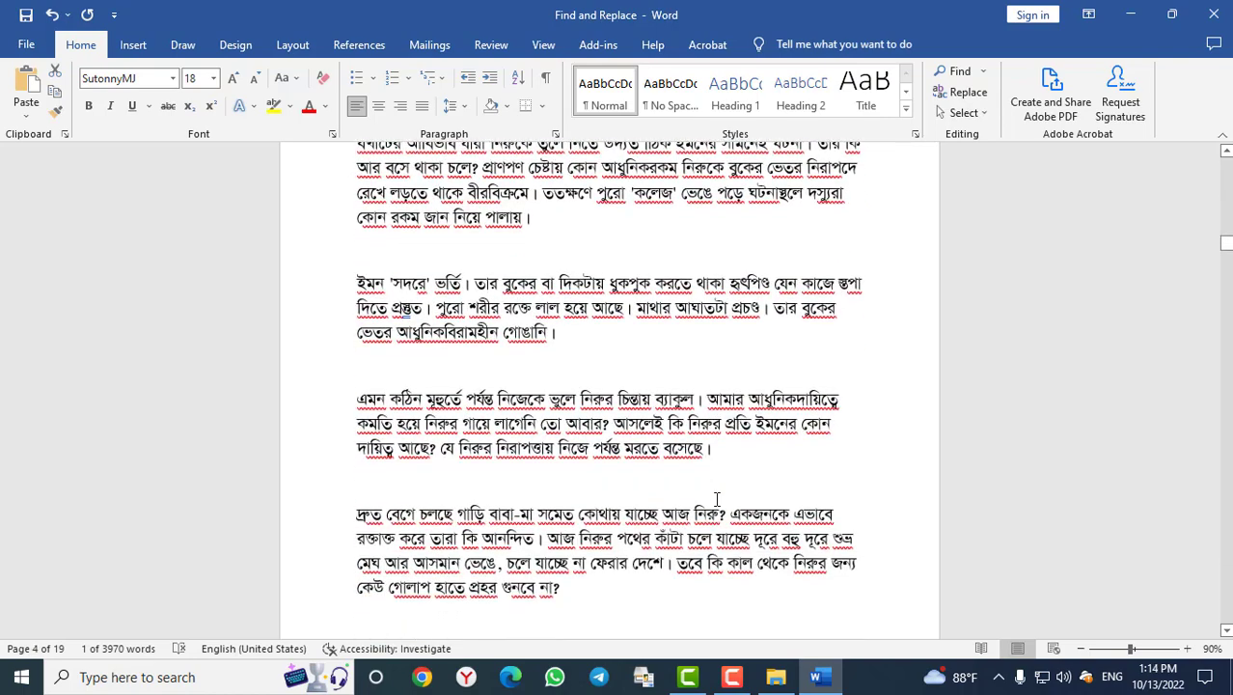
pyautogui.scroll(-4, 717, 499)
pyautogui.scroll(-5, 717, 499)
pyautogui.scroll(-4, 717, 500)
pyautogui.scroll(-3, 717, 501)
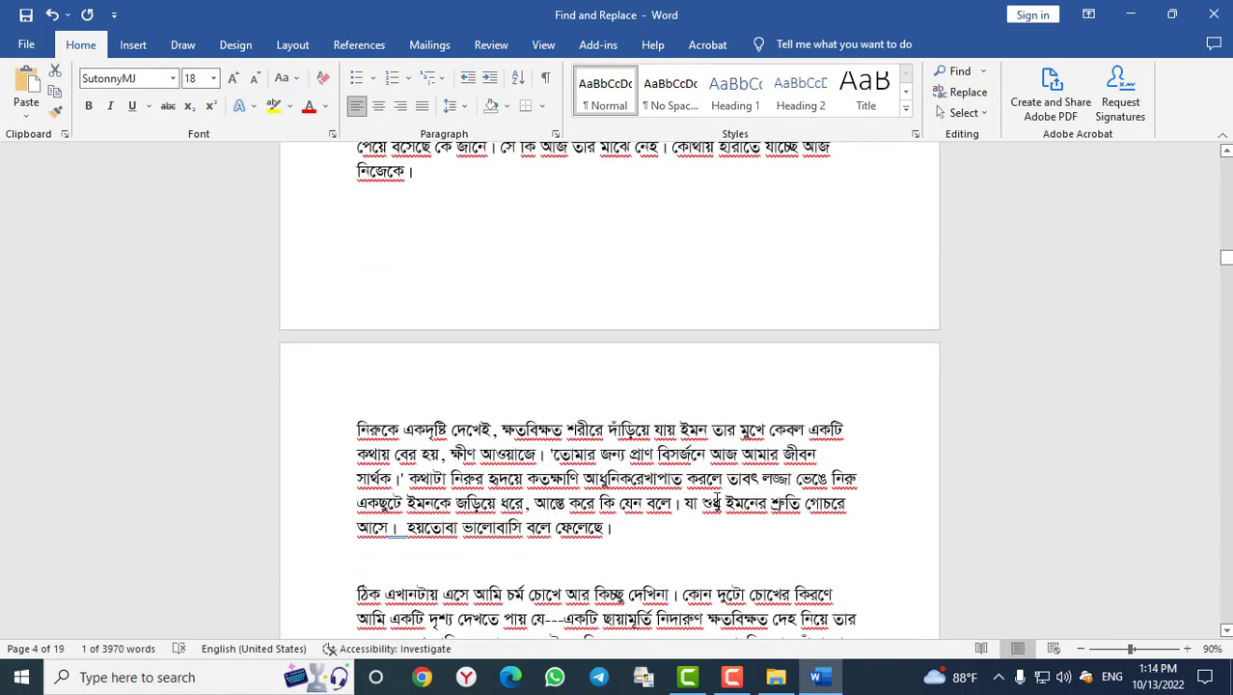
pyautogui.scroll(-2, 717, 502)
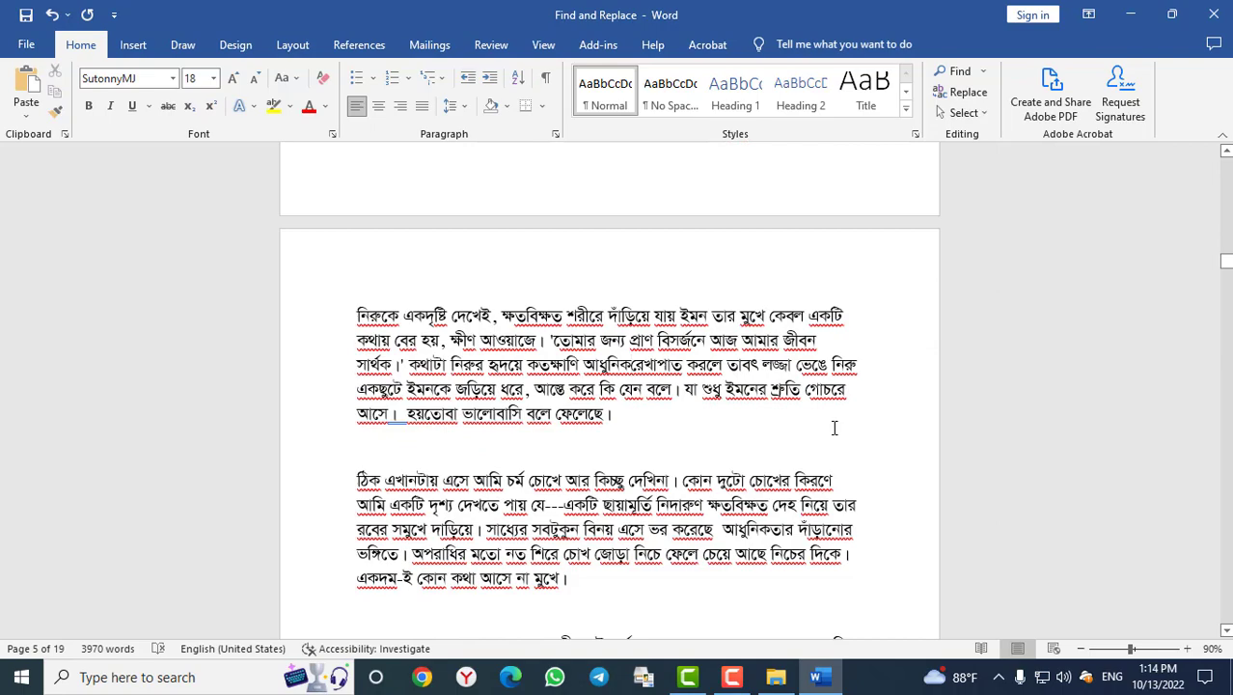
pyautogui.scroll(-1, 675, 482)
pyautogui.scroll(-8, 632, 502)
pyautogui.scroll(-7, 632, 502)
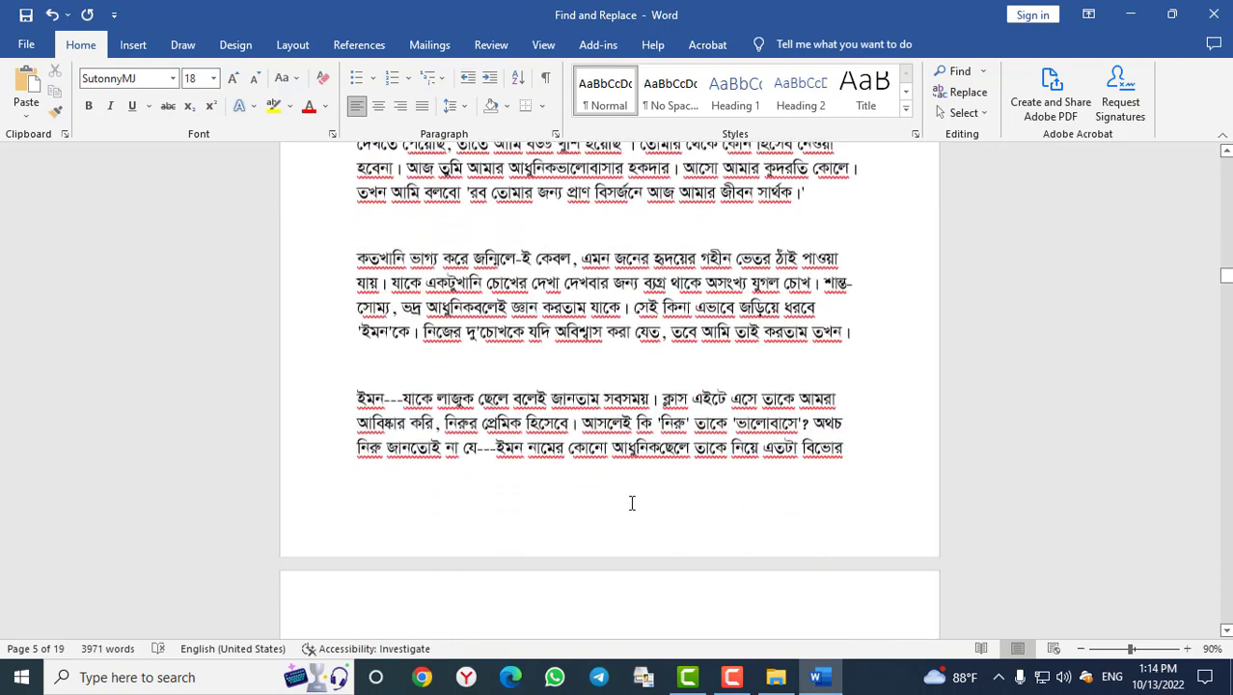
pyautogui.scroll(-5, 632, 502)
pyautogui.scroll(-4, 632, 503)
pyautogui.scroll(-2, 632, 503)
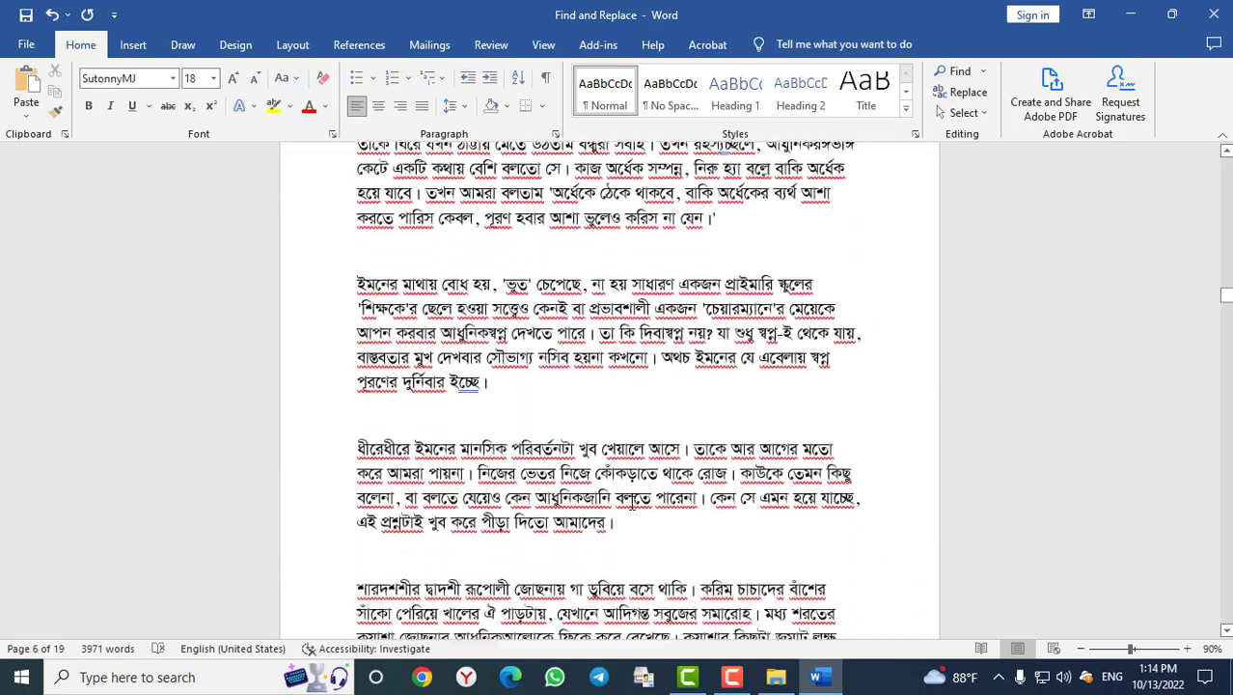
pyautogui.scroll(-4, 632, 502)
pyautogui.scroll(-5, 632, 503)
pyautogui.scroll(-1, 632, 502)
pyautogui.scroll(-4, 632, 502)
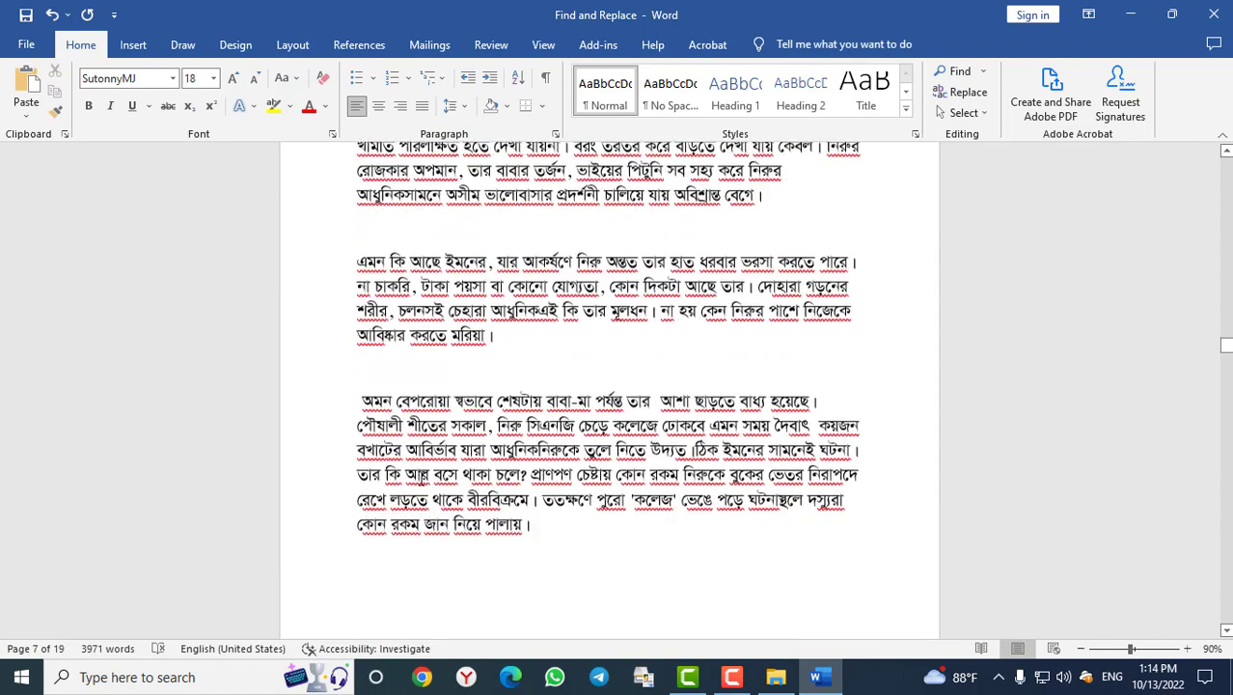
pyautogui.scroll(-4, 825, 399)
pyautogui.scroll(-4, 612, 399)
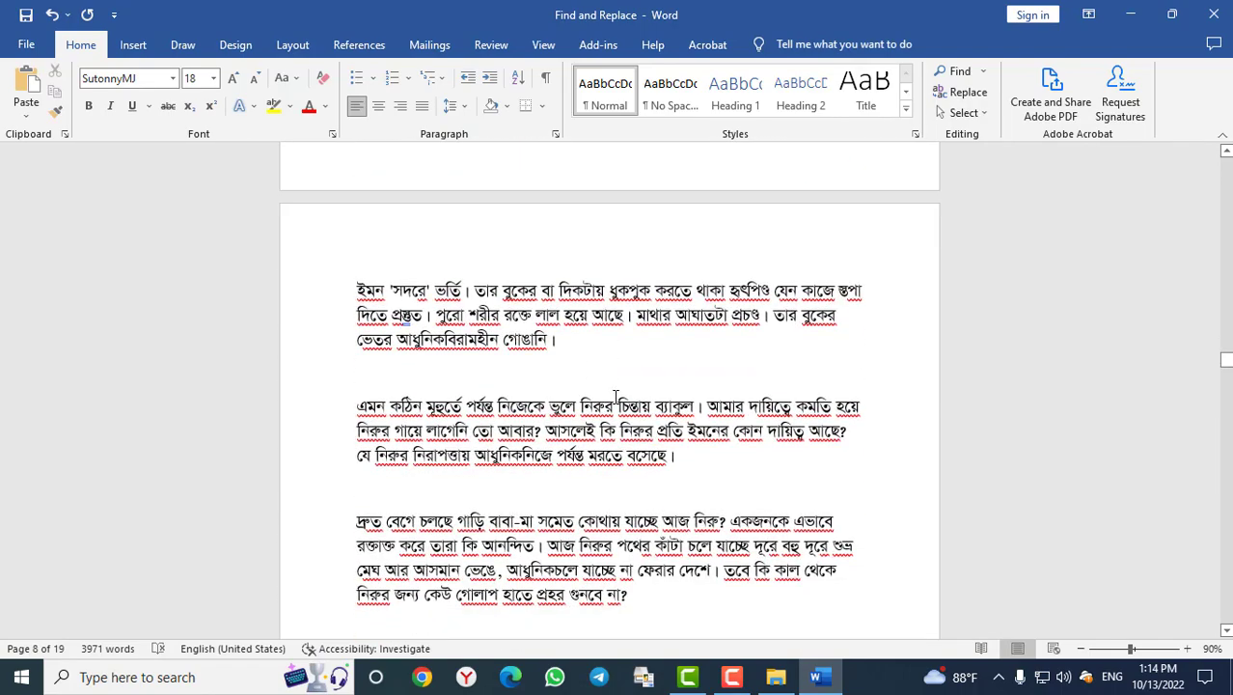